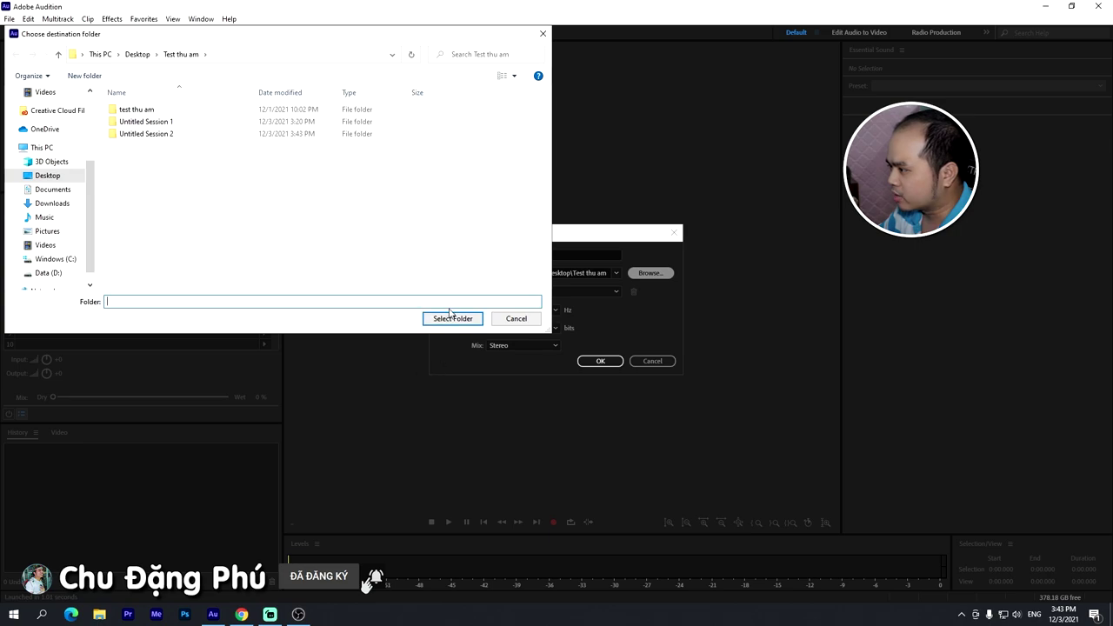
- Create the multitrack session and arm Track 1 for recording with the stereo input [01S] Analogue 1 + 2 (Focusrite Usb Audio) 1
left_click(600, 361)
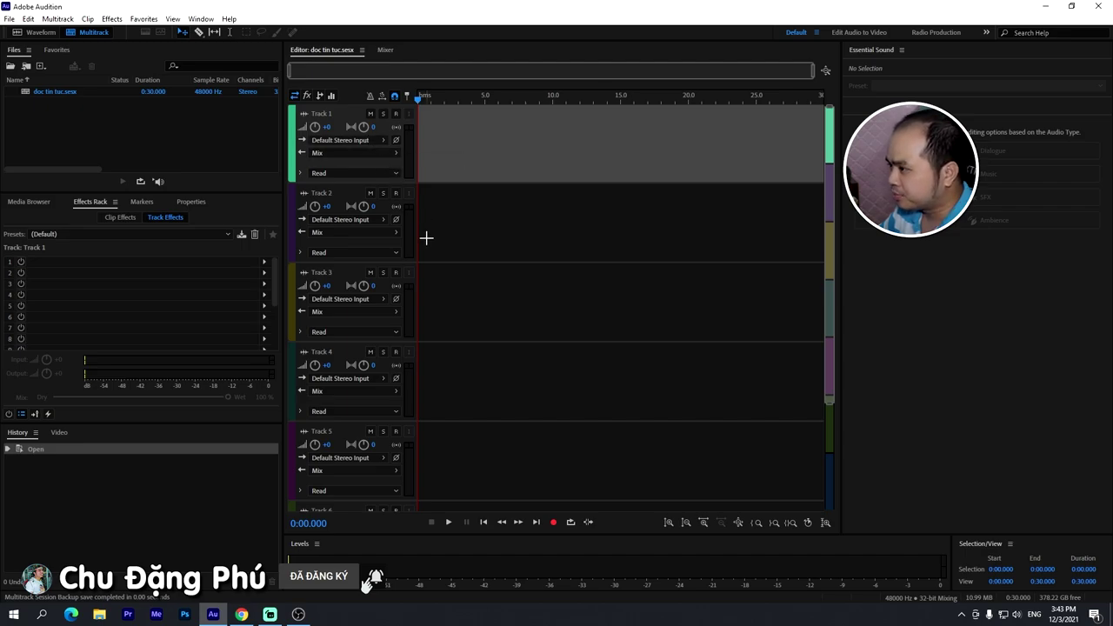
left_click(389, 142)
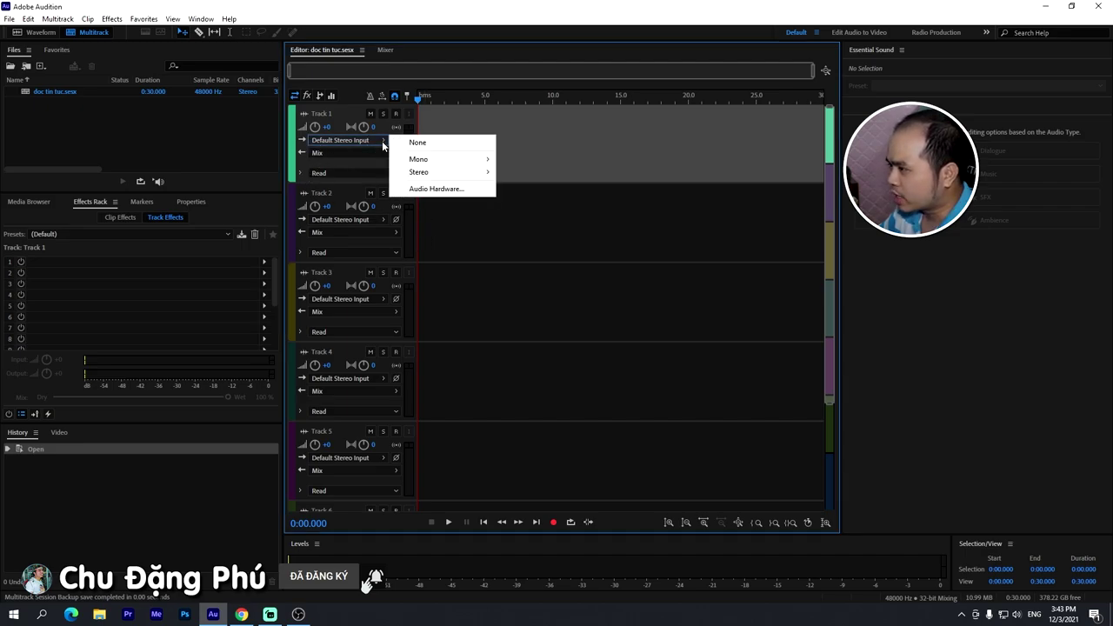
mouse_move(441, 177)
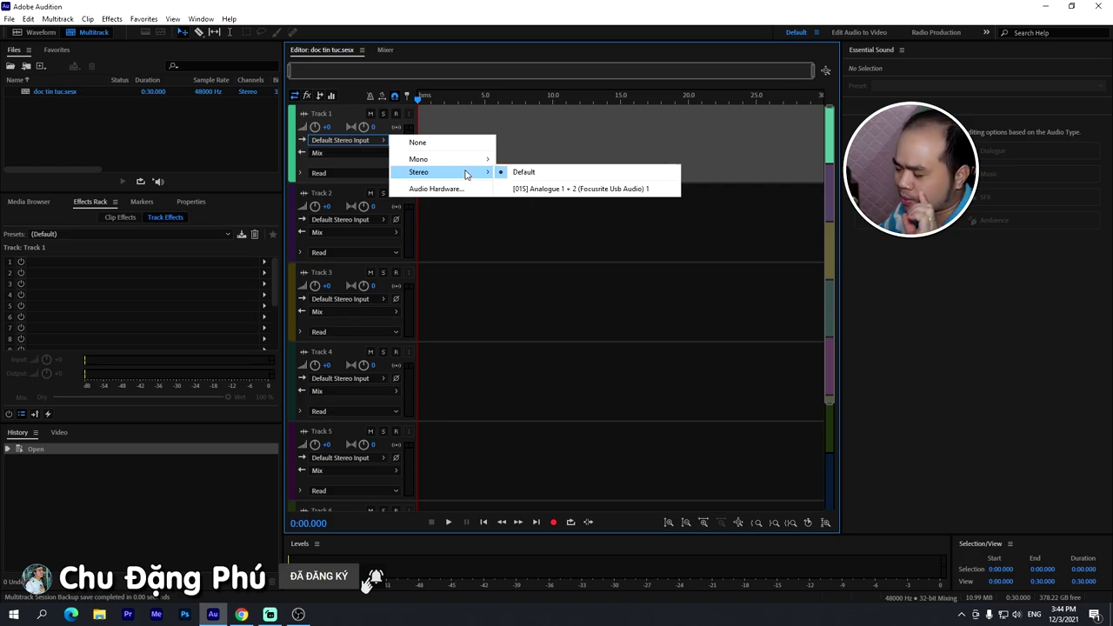
left_click(544, 193)
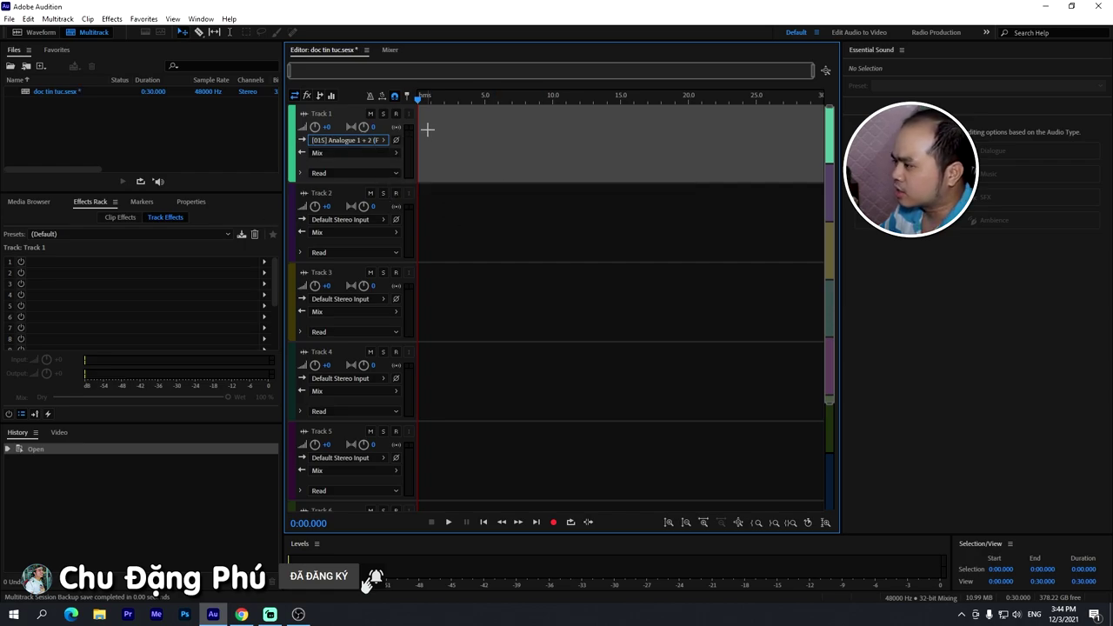
left_click(397, 115)
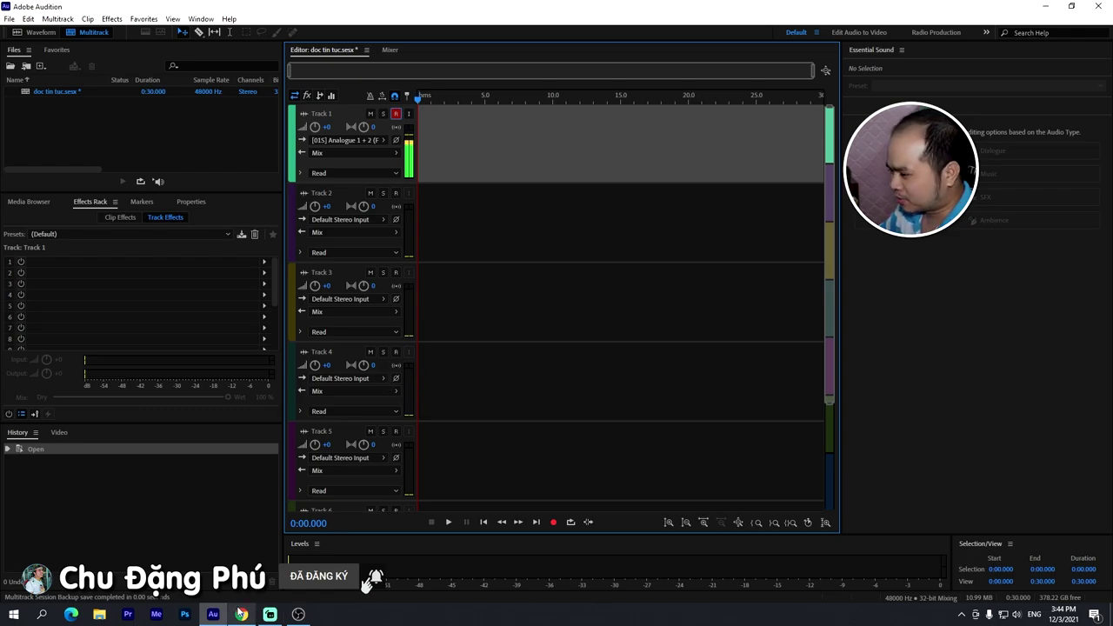
- Switch to Chrome to view the cafebiz.vn article's headline and opening paragraph, and return to Audition
left_click(241, 614)
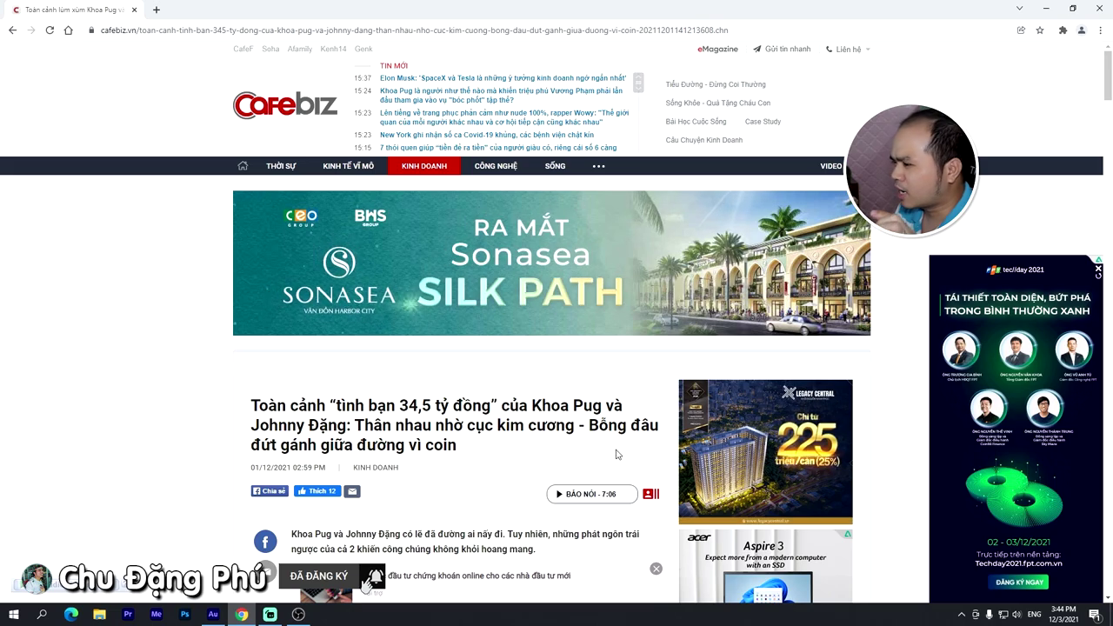
scroll(614, 452, "down", 2)
scroll(620, 462, "down", 2)
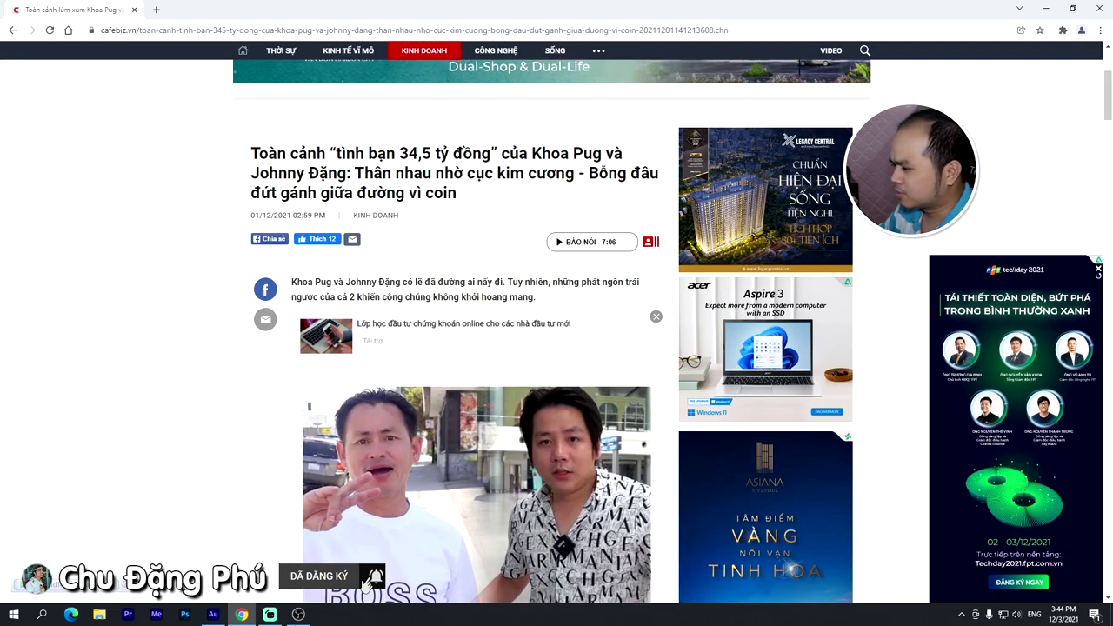
key("alt+Tab")
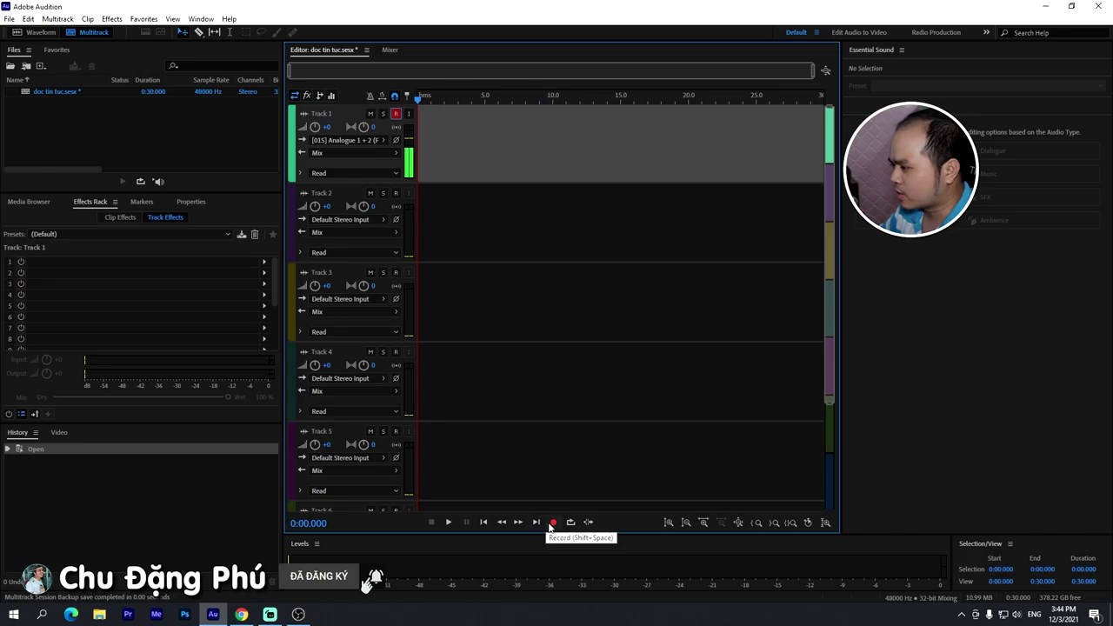
- Record a voice reading of the Chrome article onto Track 1 for about 17 seconds and stop the recording in Audition
left_click(553, 523)
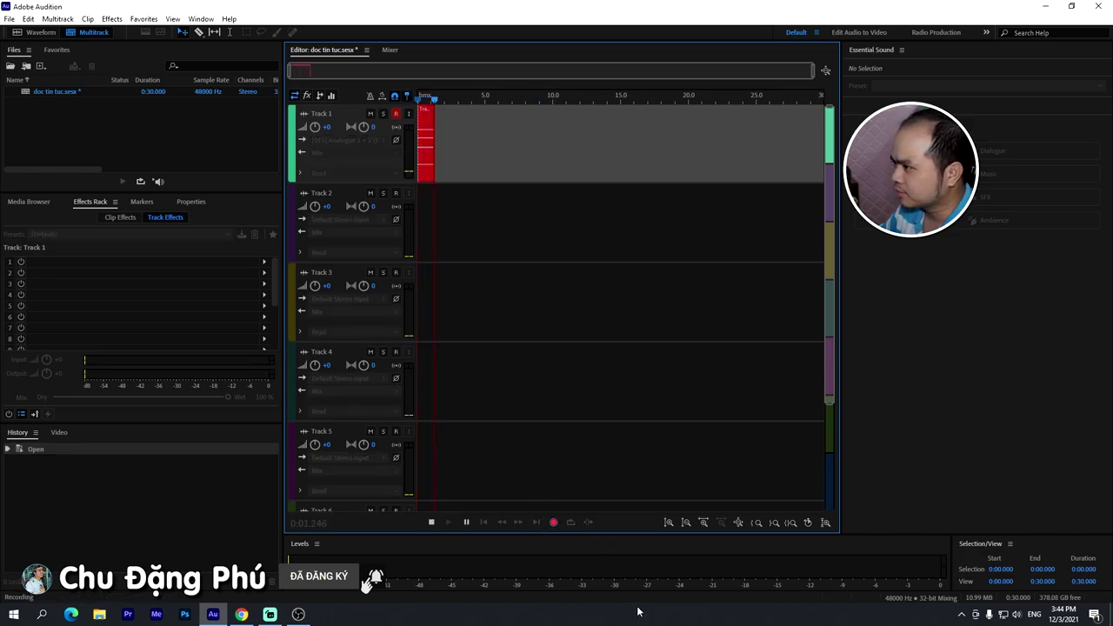
left_click(241, 614)
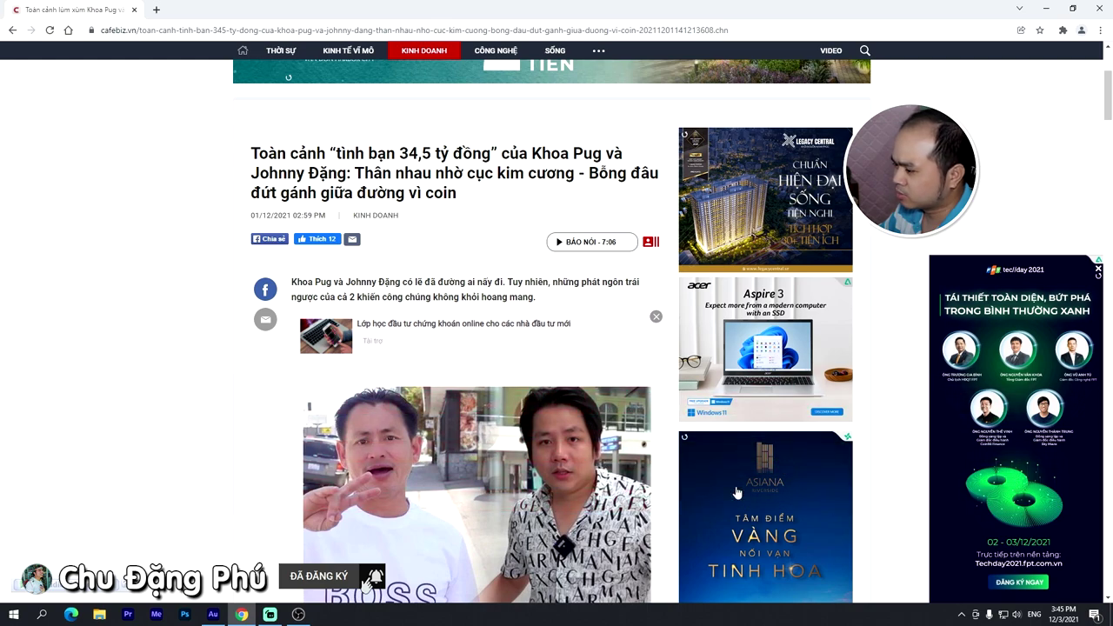
left_click(213, 614)
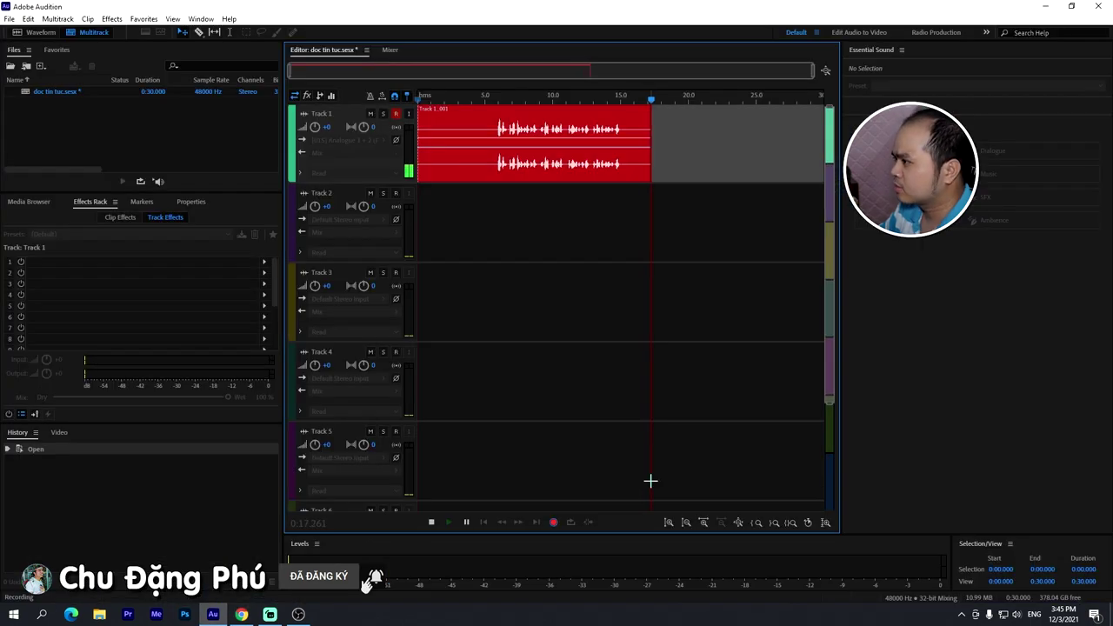
key("space")
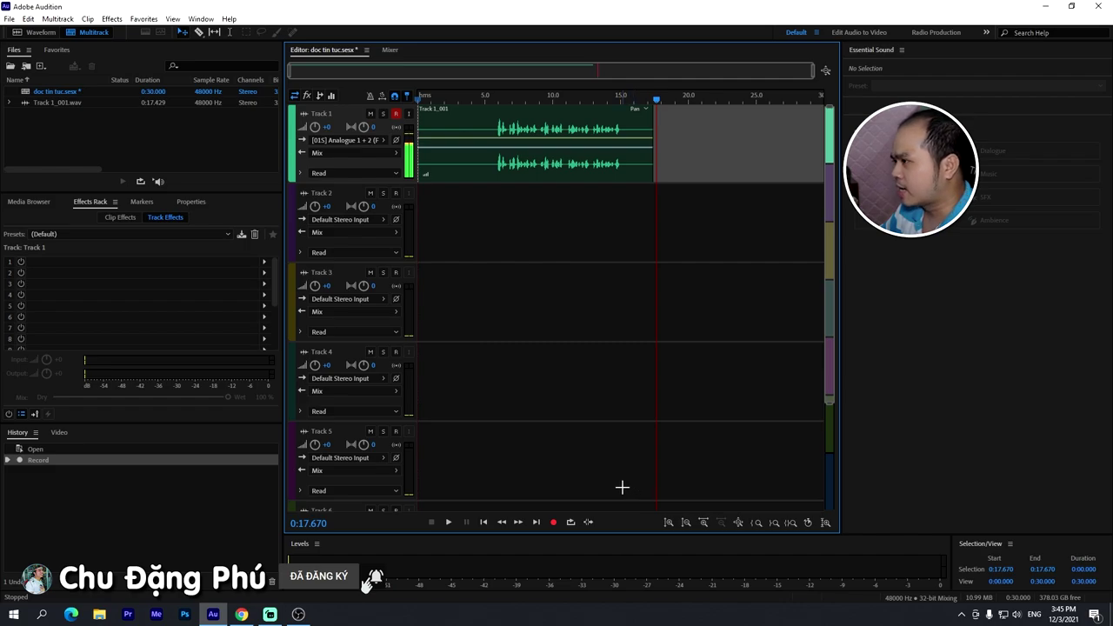
- Open the recorded Track 1 clip in the waveform editor and inspect the quiet stretch before the speech
left_click(551, 118)
double_click(552, 119)
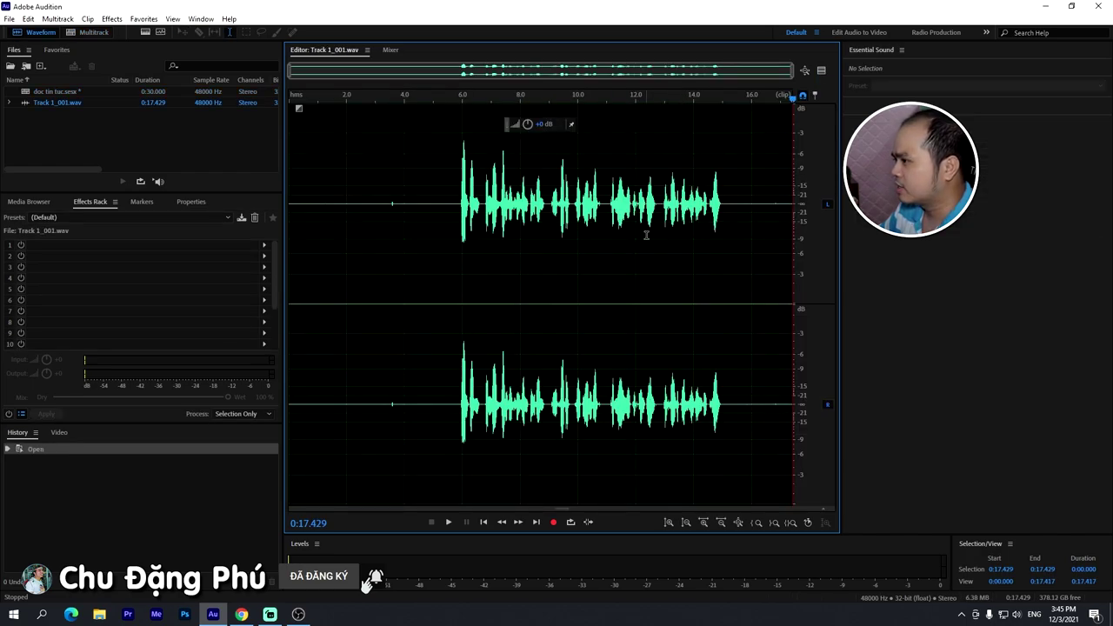
left_click(426, 208)
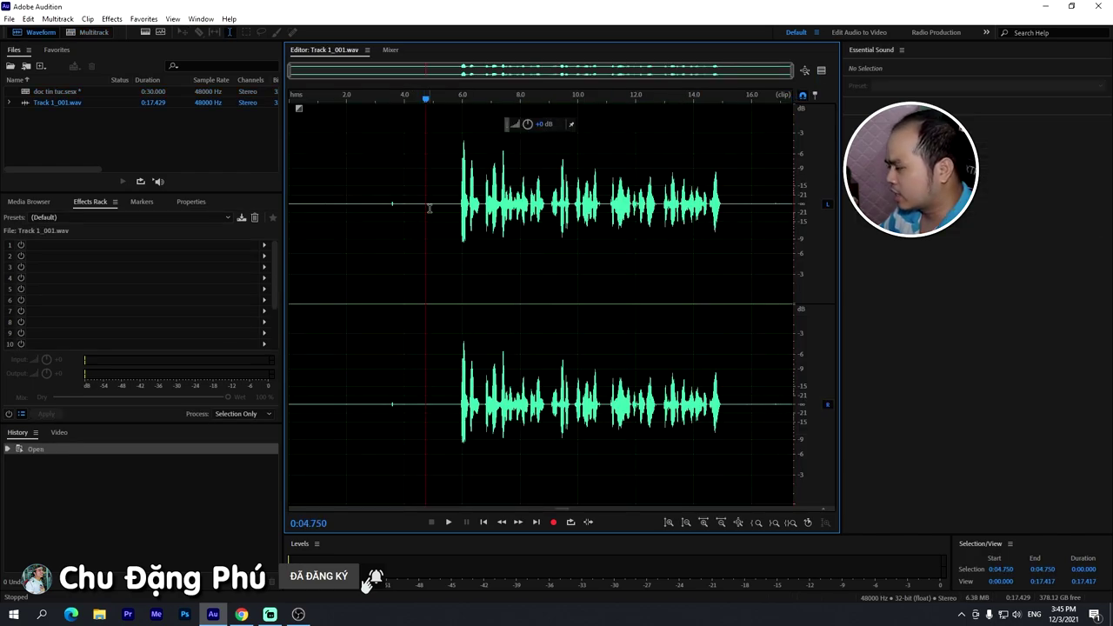
key("=")
key("=")
key("=")
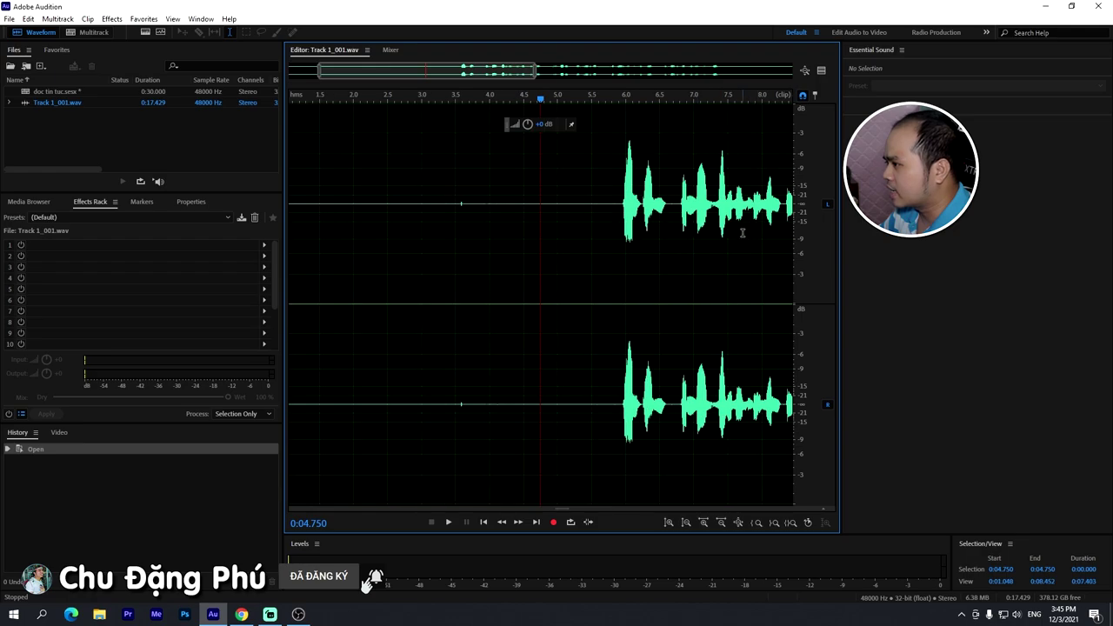
left_click_drag(443, 205, 679, 242)
left_click(679, 242)
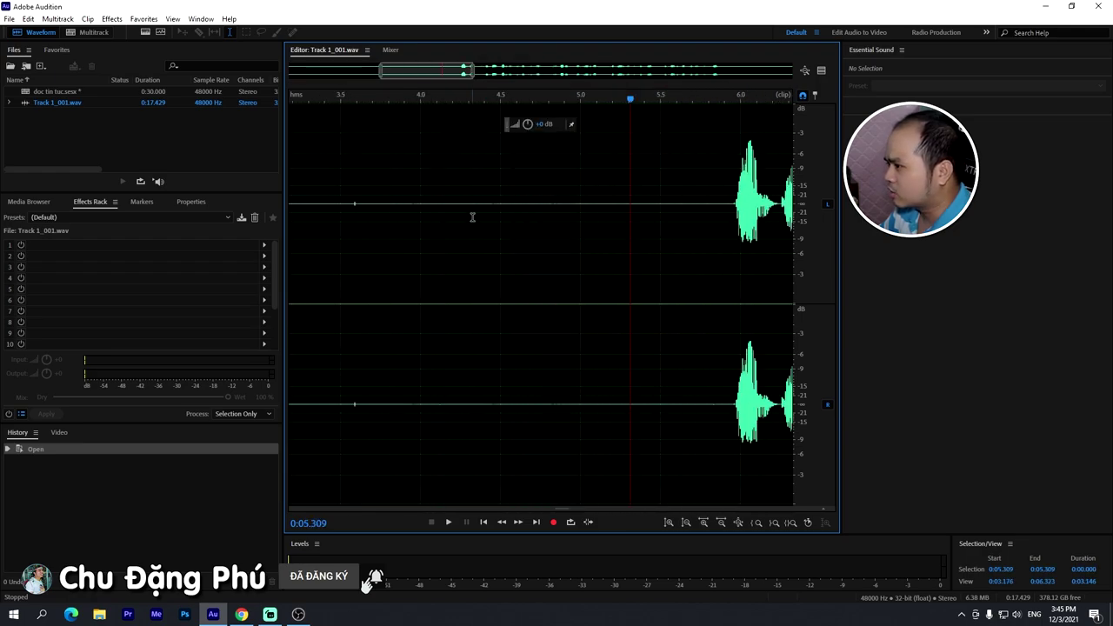
left_click(691, 249)
key("-")
key("-")
key("-")
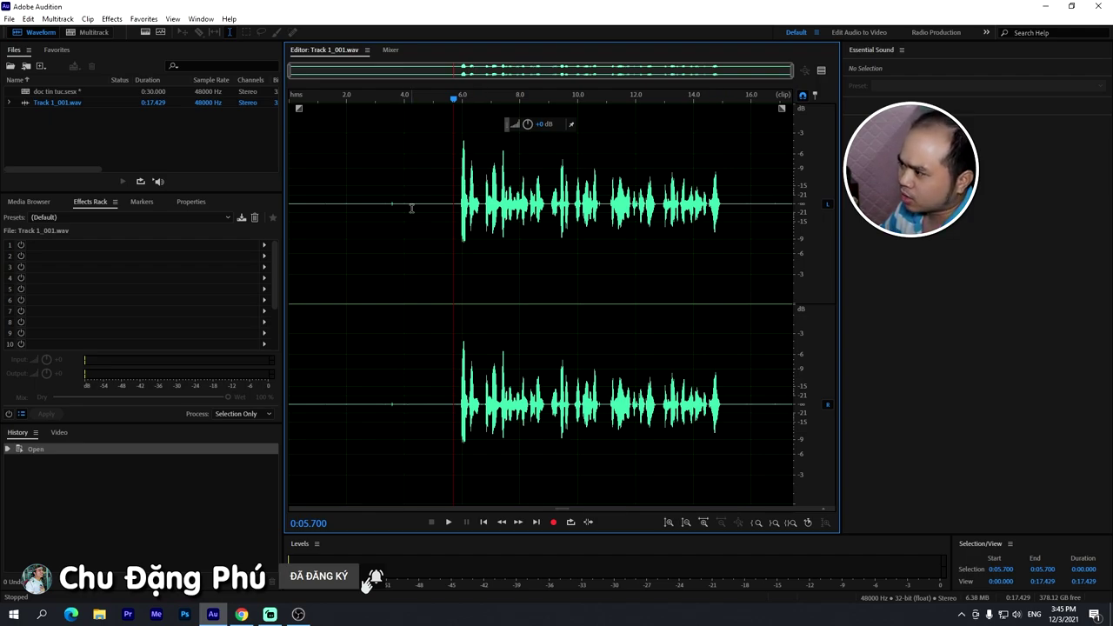
- Select the quiet stretch before the speech, from about 3.8 to 5.9 seconds, and capture it as the noise print
left_click_drag(405, 202, 456, 213)
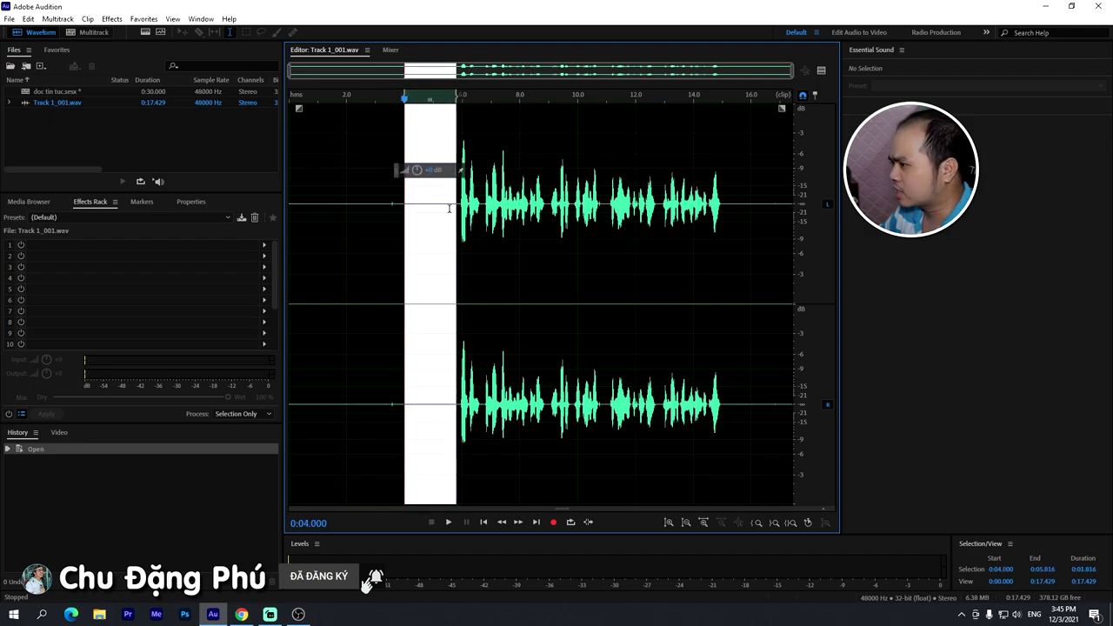
left_click(449, 208)
scroll(437, 198, "up", 2)
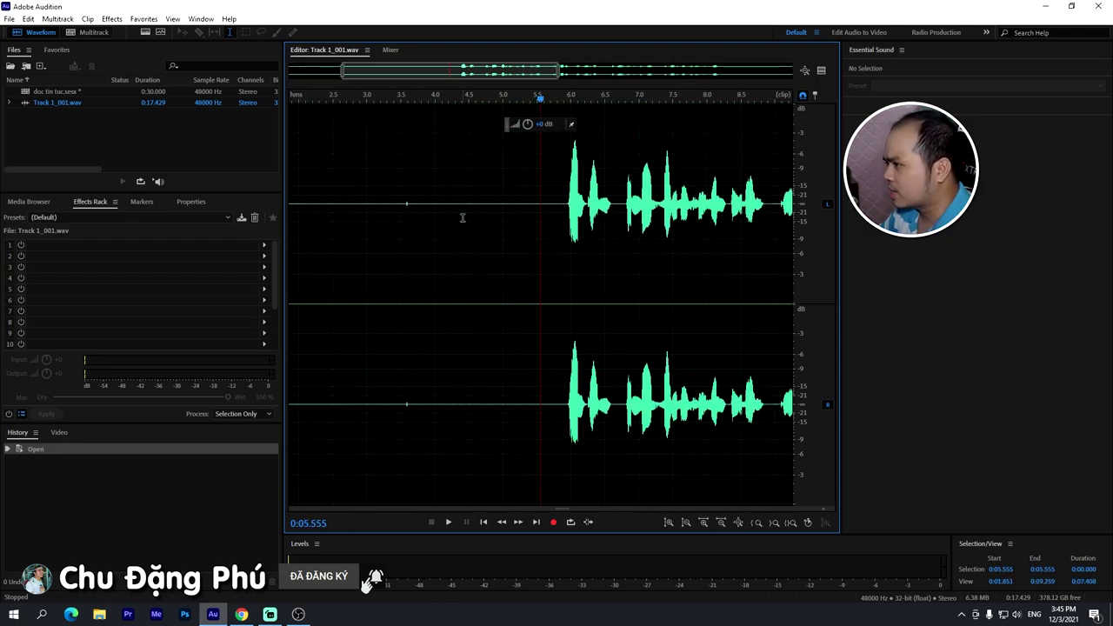
left_click_drag(423, 205, 562, 218)
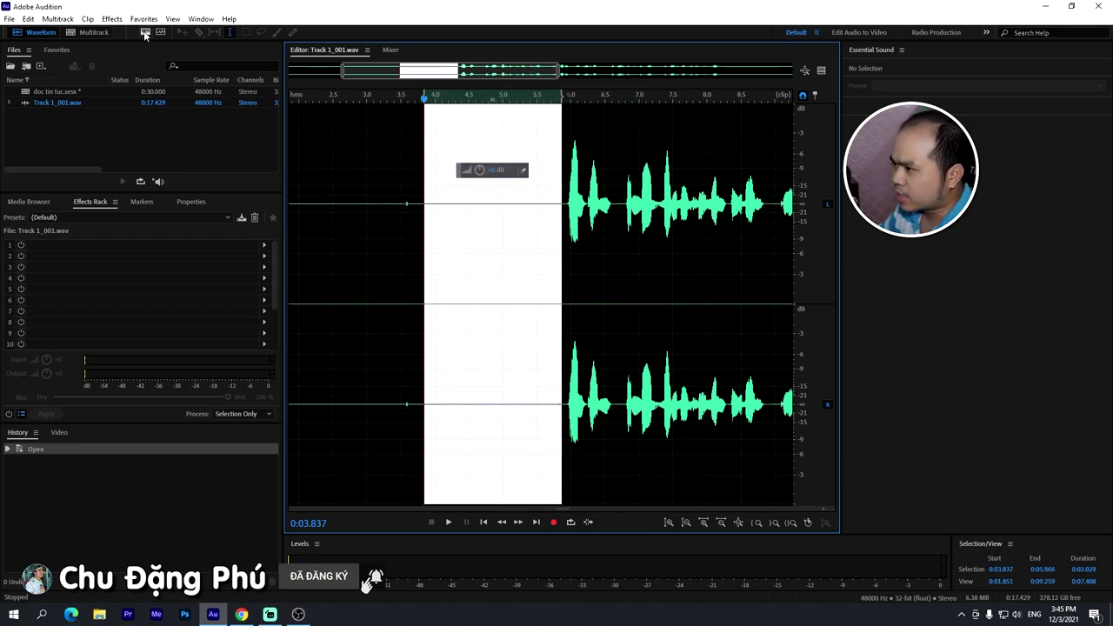
left_click(111, 20)
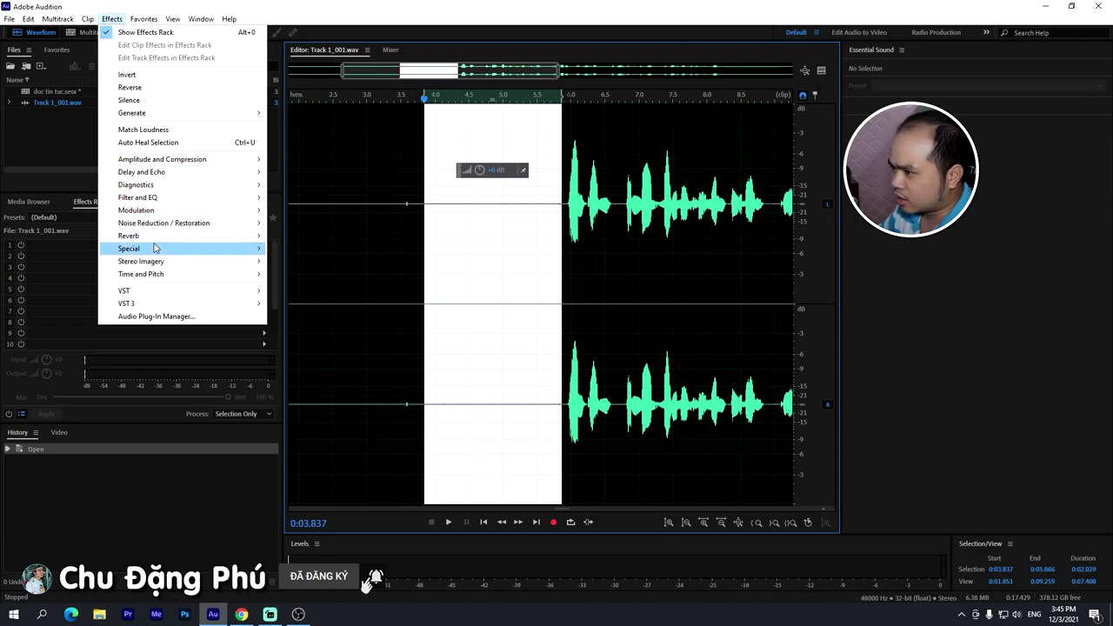
mouse_move(172, 226)
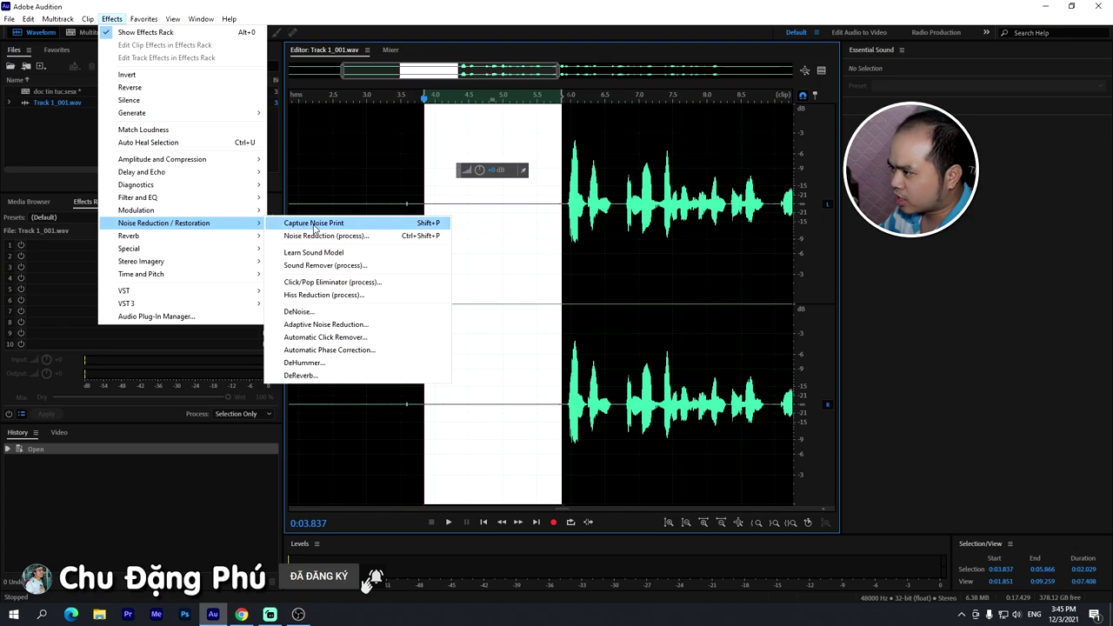
left_click(356, 224)
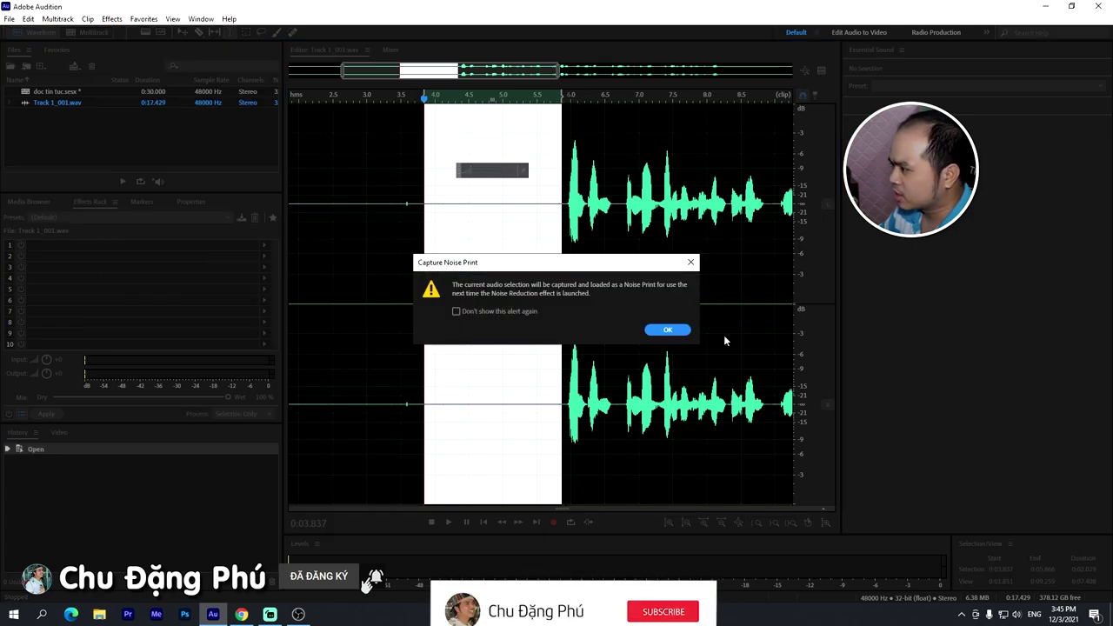
left_click(663, 328)
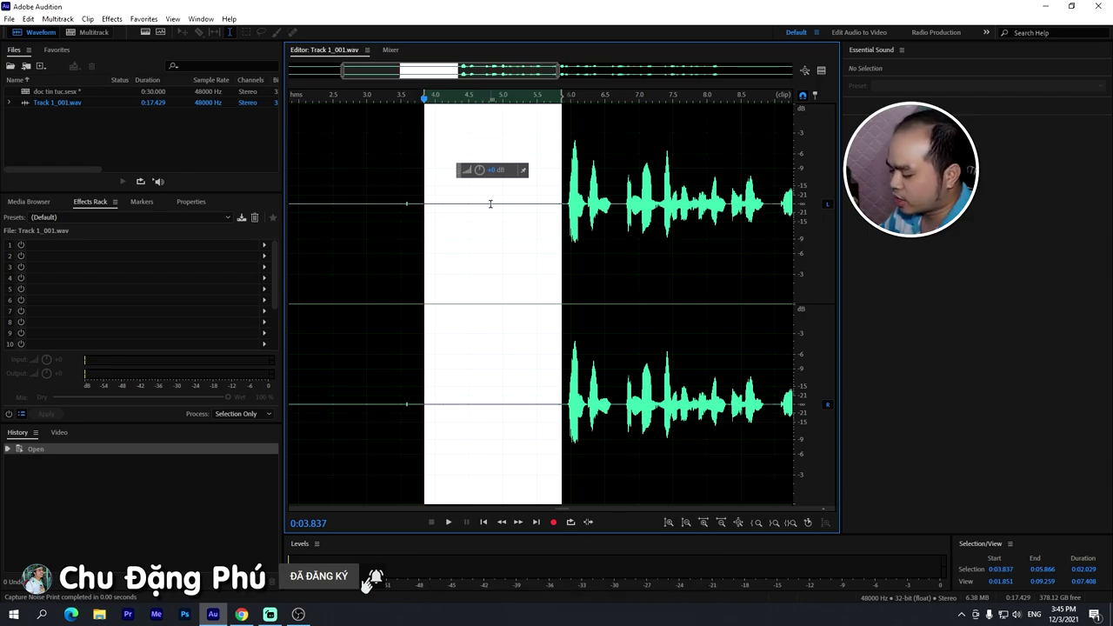
- Apply Noise Reduction to the entire recording with the captured noise print, at 50% and reducing by 16 dB
key("ctrl+a")
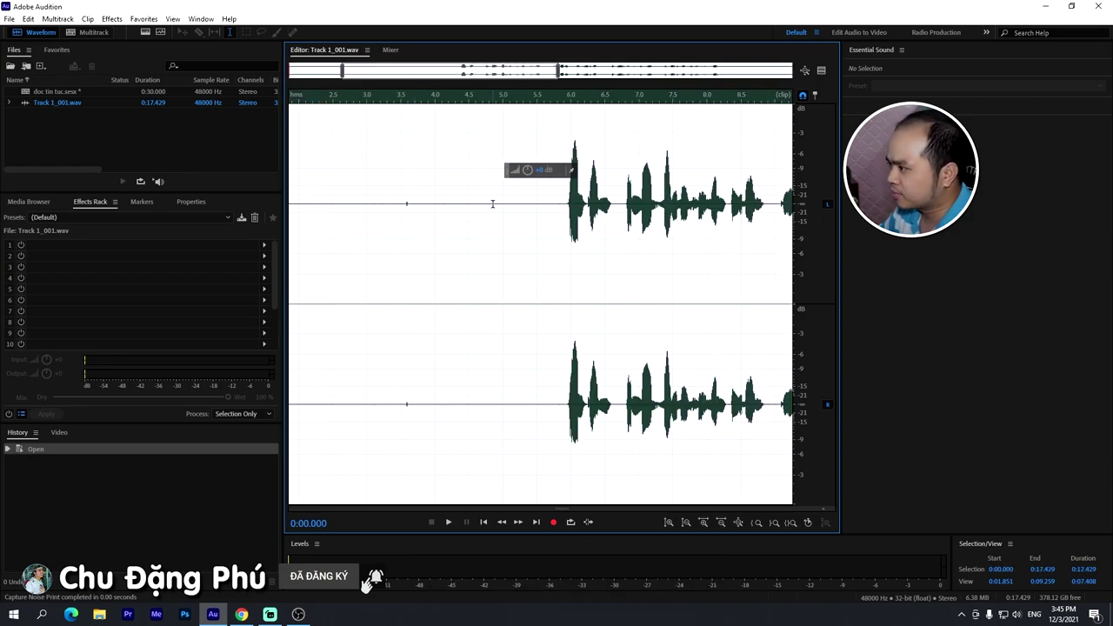
left_click(113, 21)
mouse_move(148, 228)
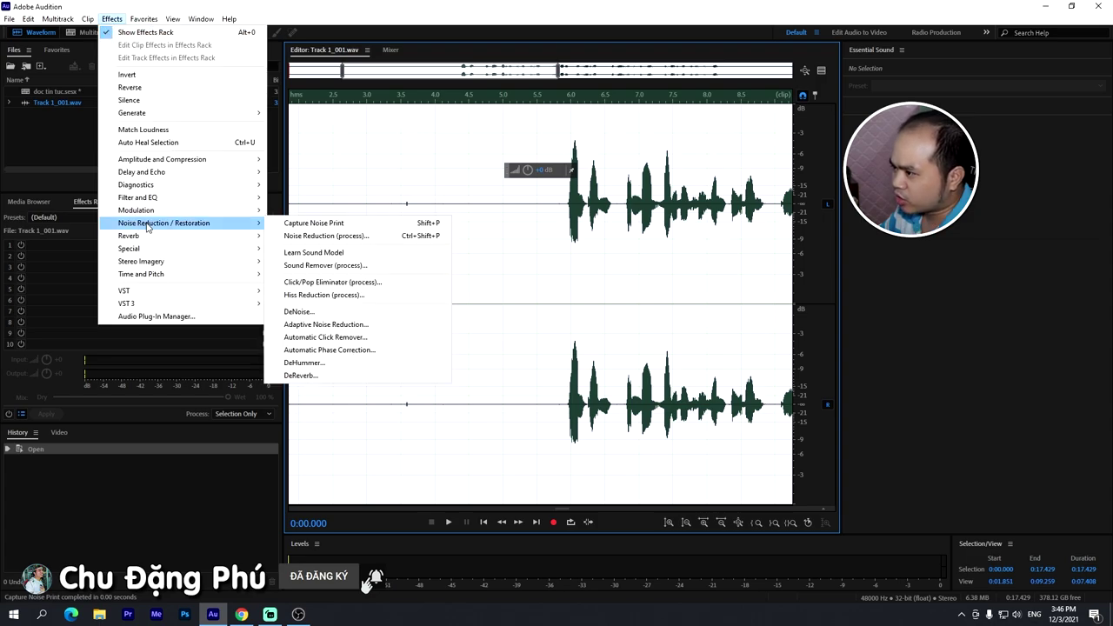
left_click(368, 239)
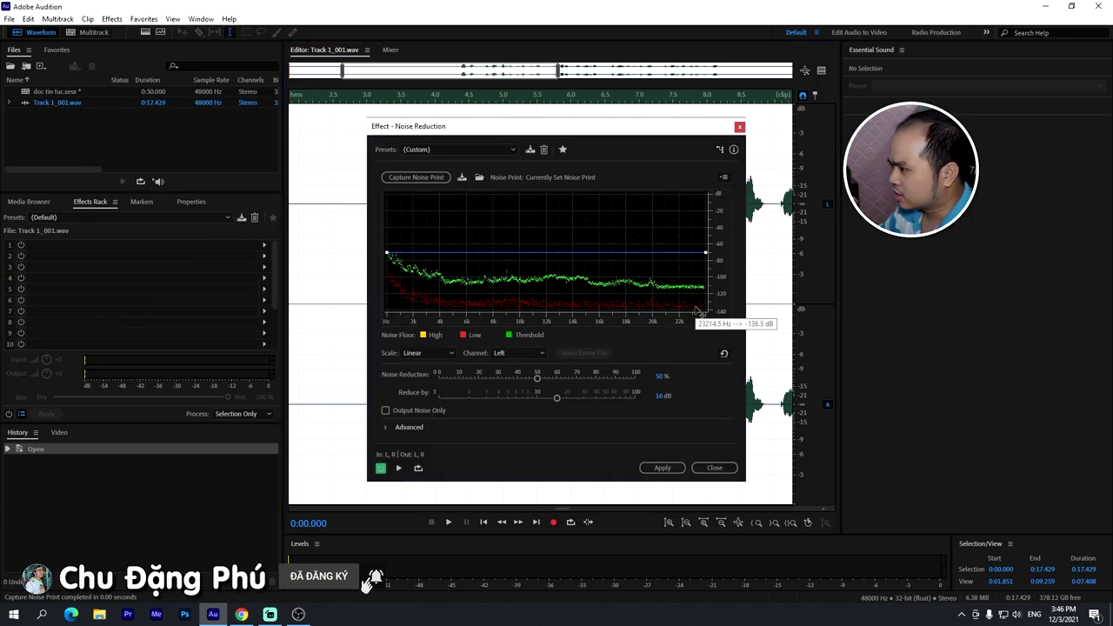
left_click(663, 467)
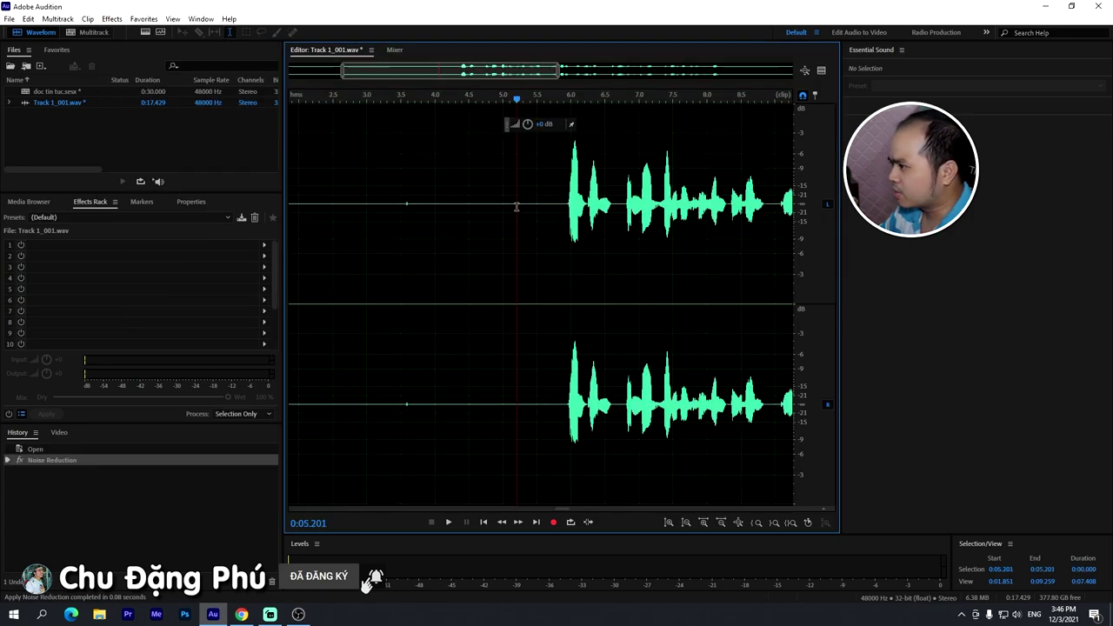
- Examine the quiet stretch before the speech in the noise-reduced waveform
left_click(517, 213)
scroll(539, 252, "up", 3)
scroll(577, 255, "up", 2)
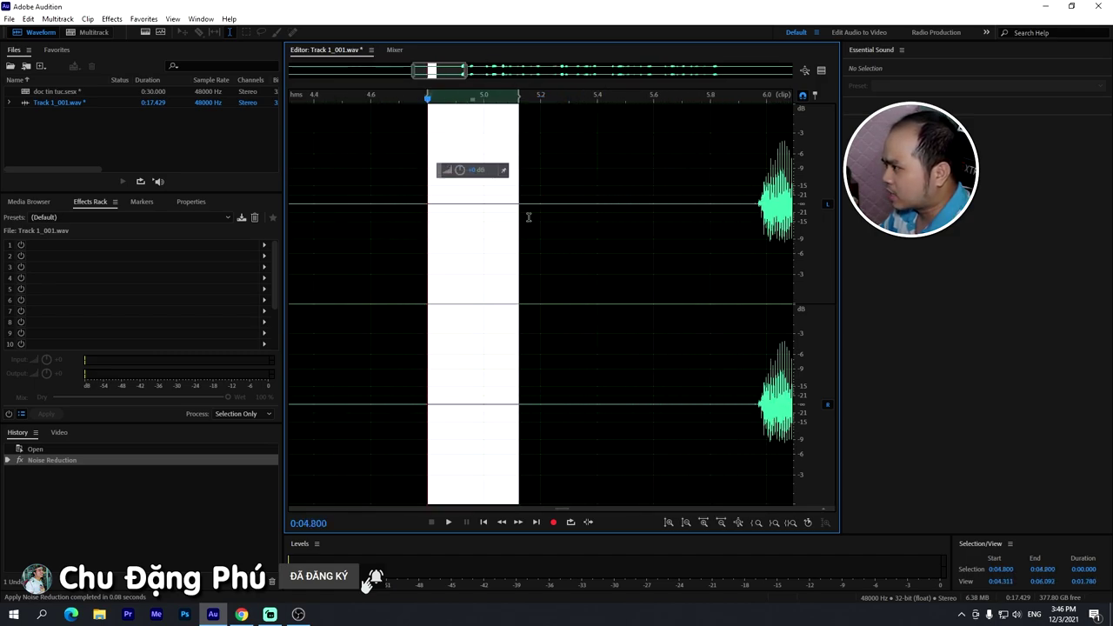
left_click(635, 241)
scroll(629, 244, "down", 5)
scroll(629, 244, "down", 3)
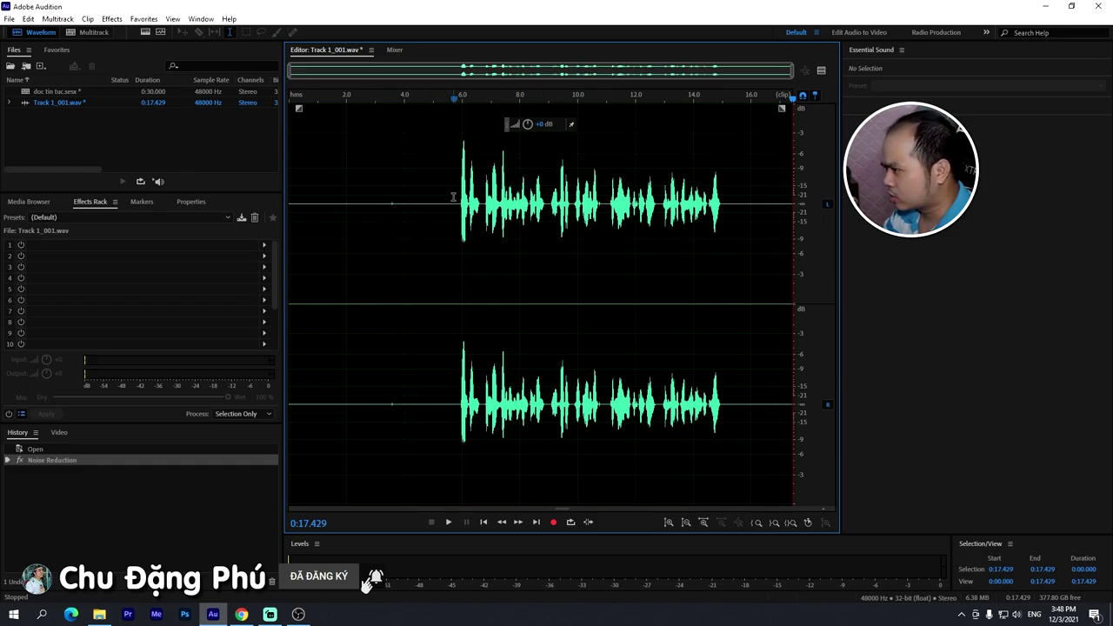
- Select the speech from about 5.8 to 15.1 seconds and normalize it to 95%, with all channels treated equally
left_click_drag(457, 204, 725, 228)
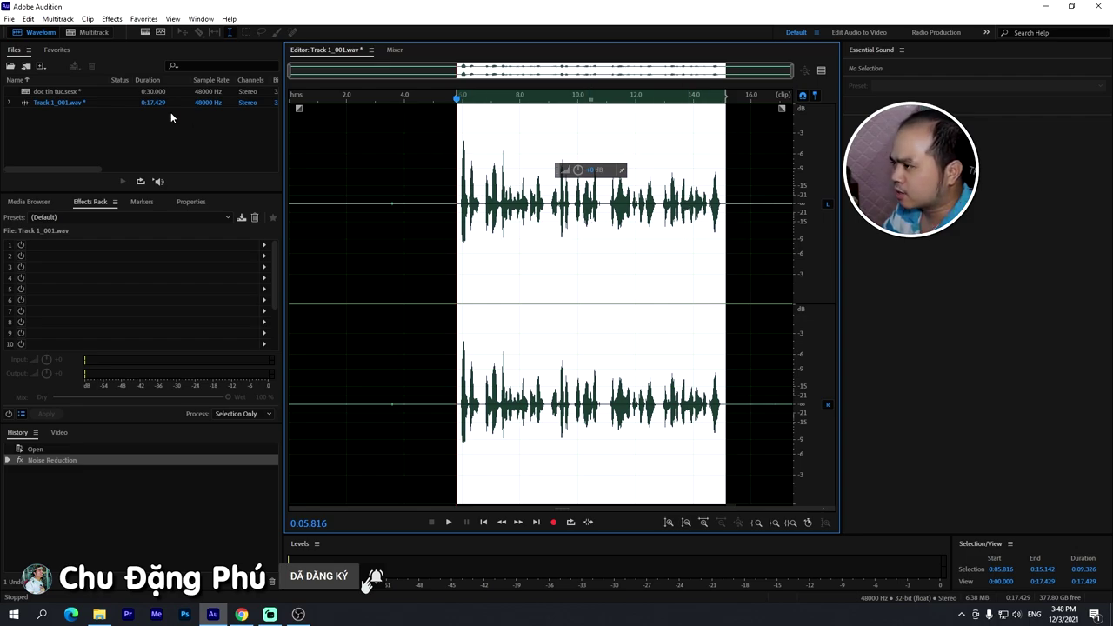
left_click(116, 20)
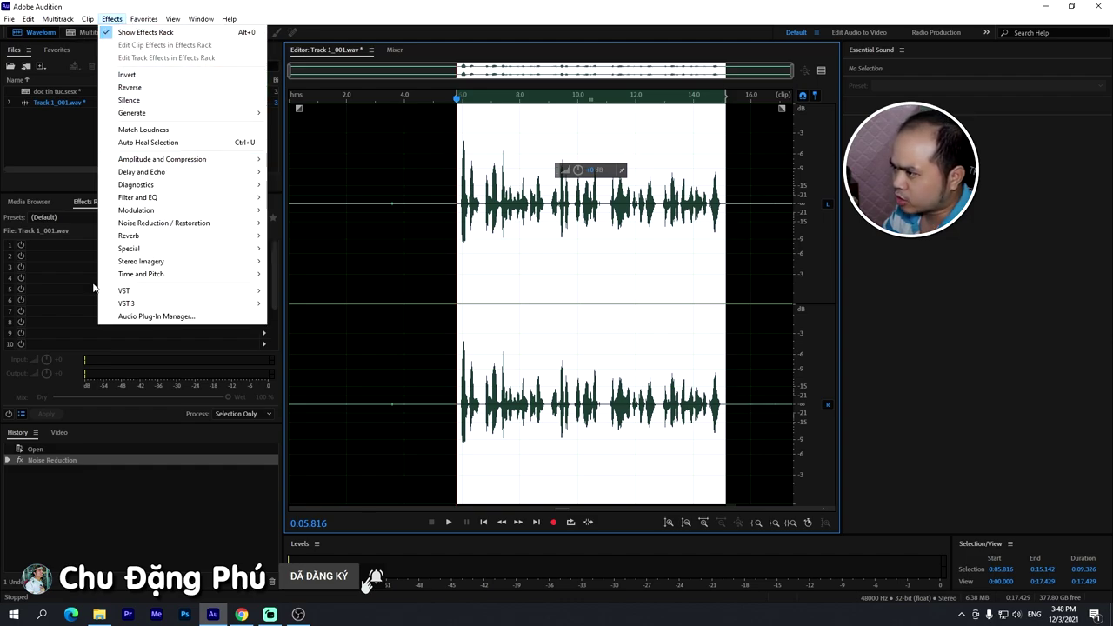
mouse_move(135, 162)
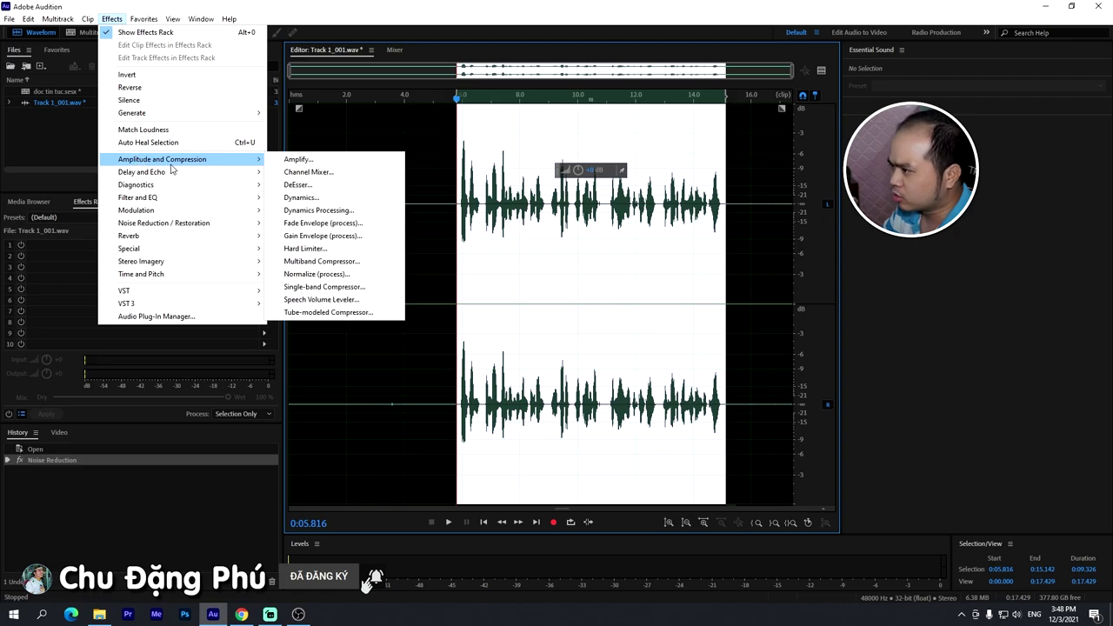
left_click(332, 277)
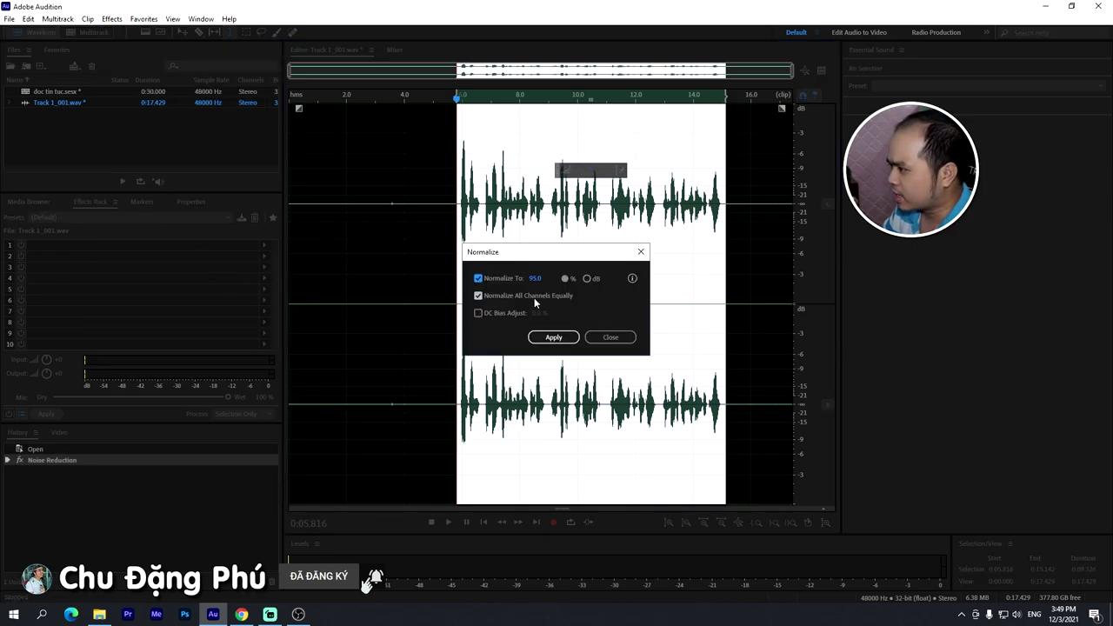
left_click(567, 279)
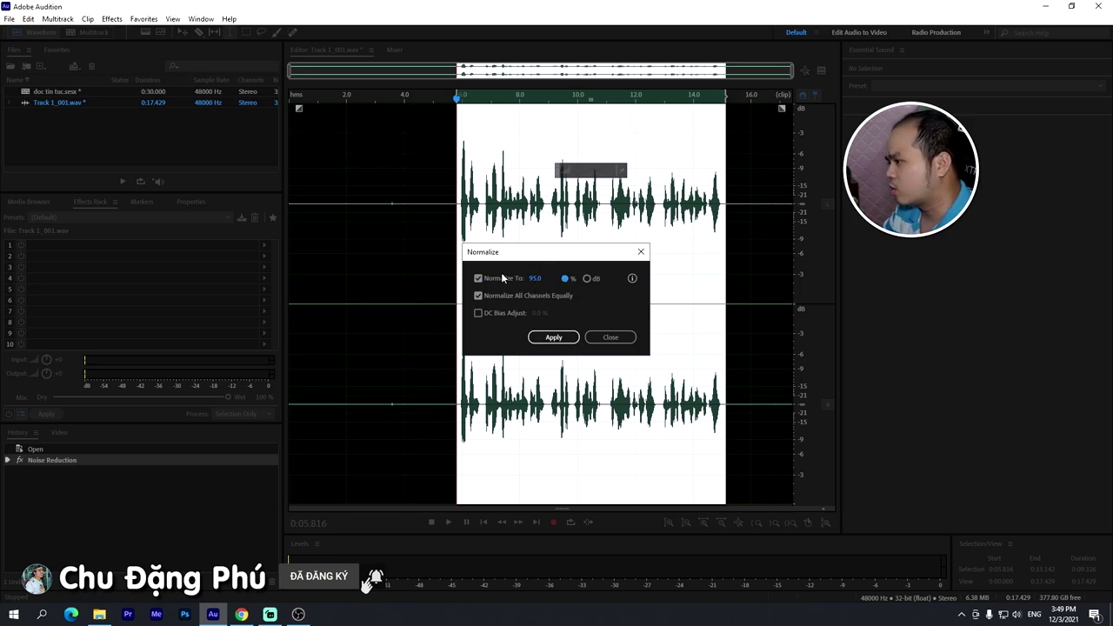
left_click(553, 337)
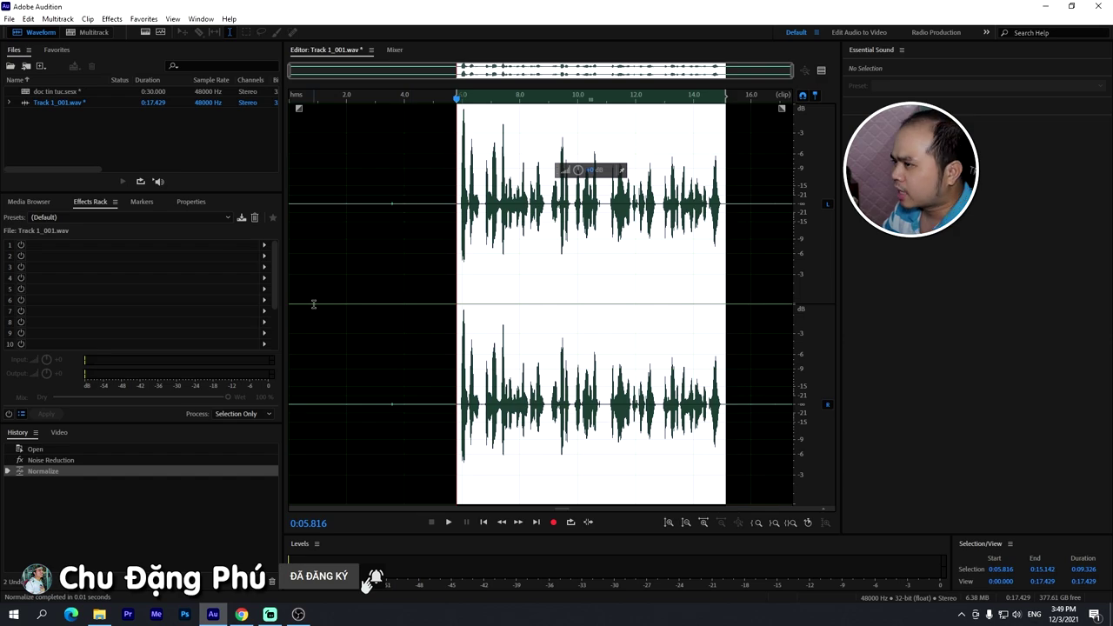
- Apply the Parametric Equalizer to the selected speech using the Loudness Maximizer preset
left_click(113, 19)
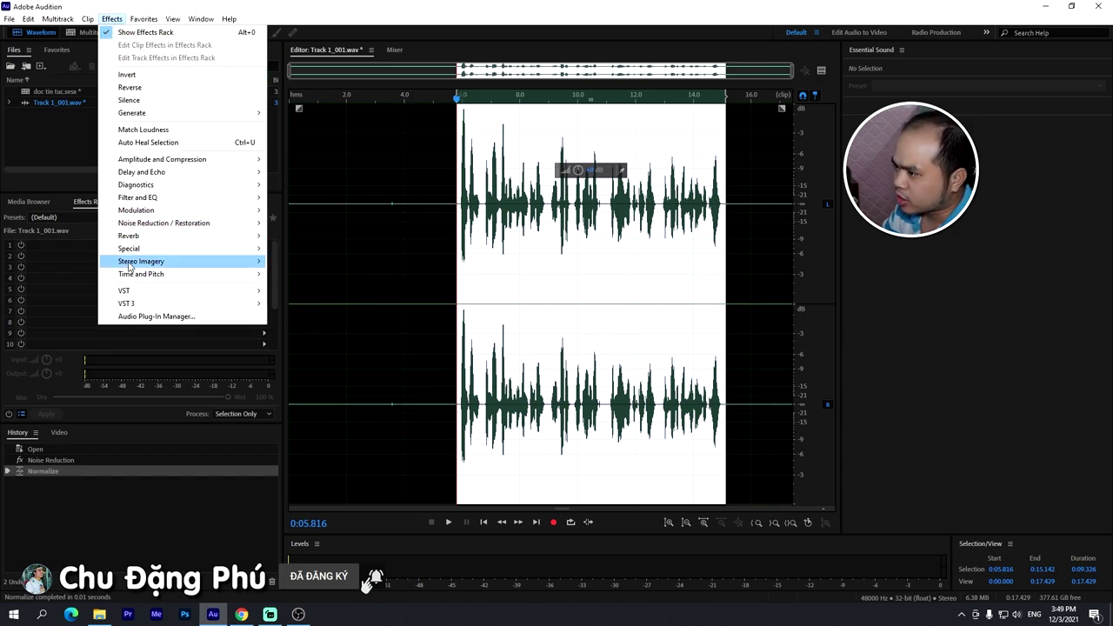
mouse_move(140, 200)
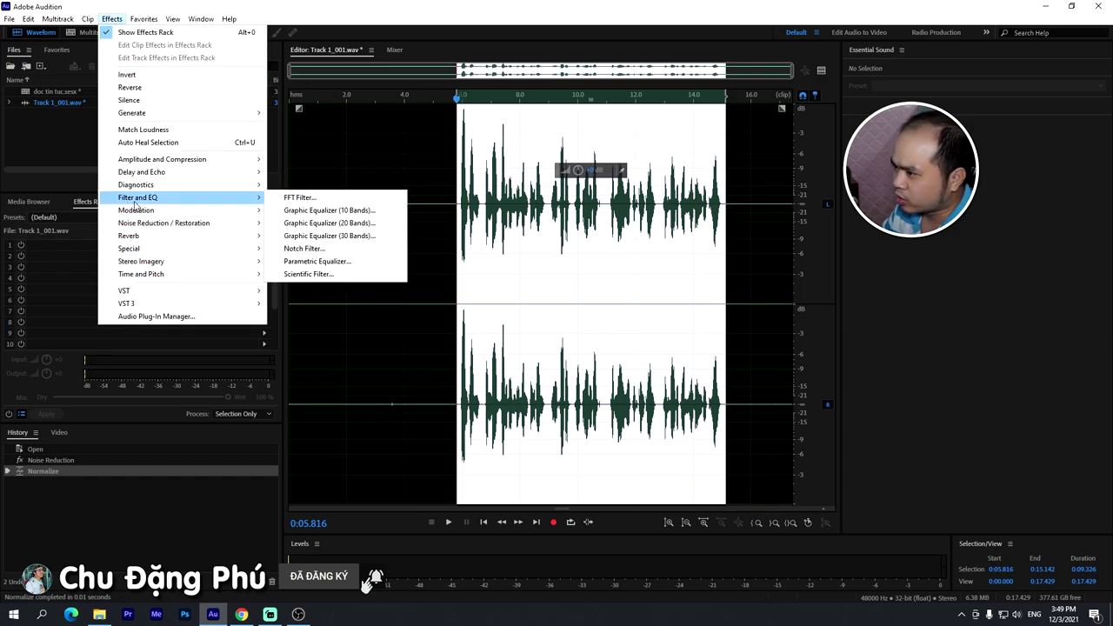
left_click(363, 262)
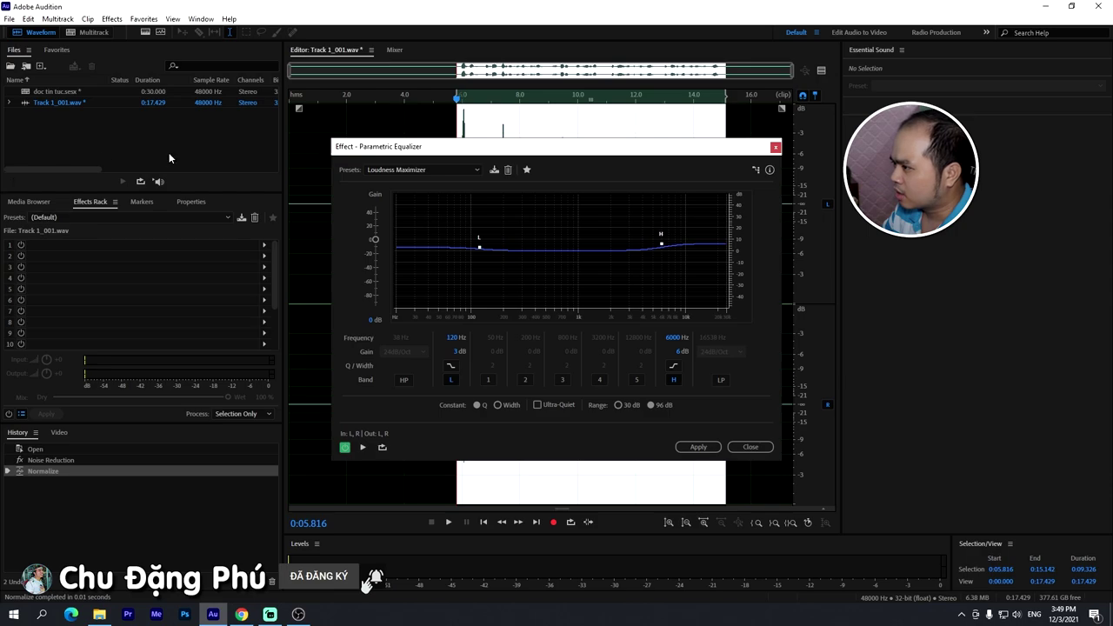
left_click(426, 171)
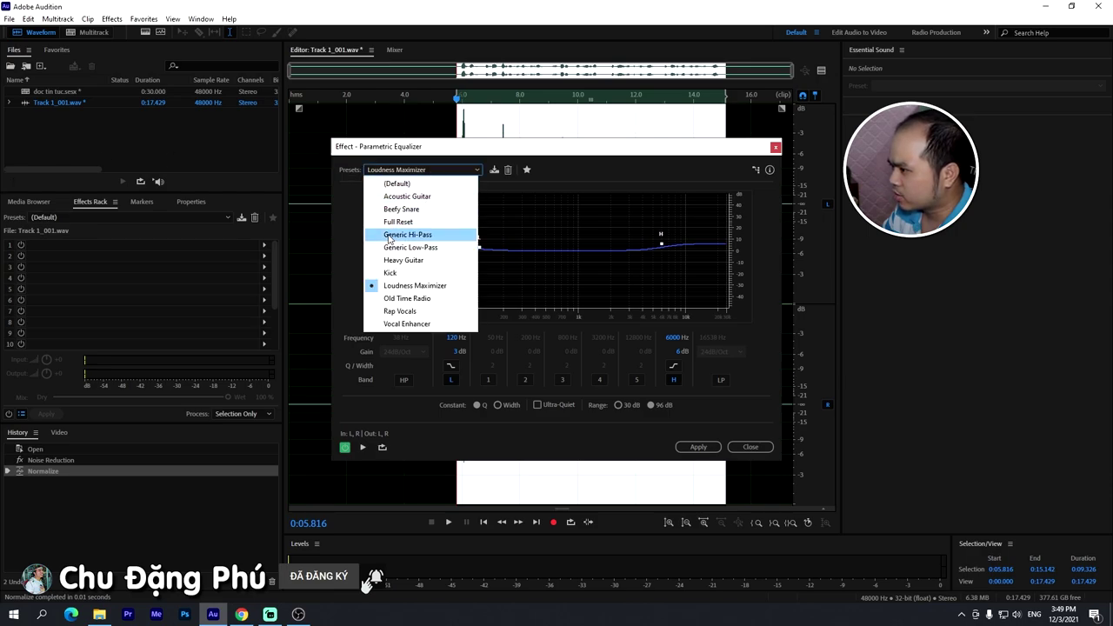
left_click(456, 286)
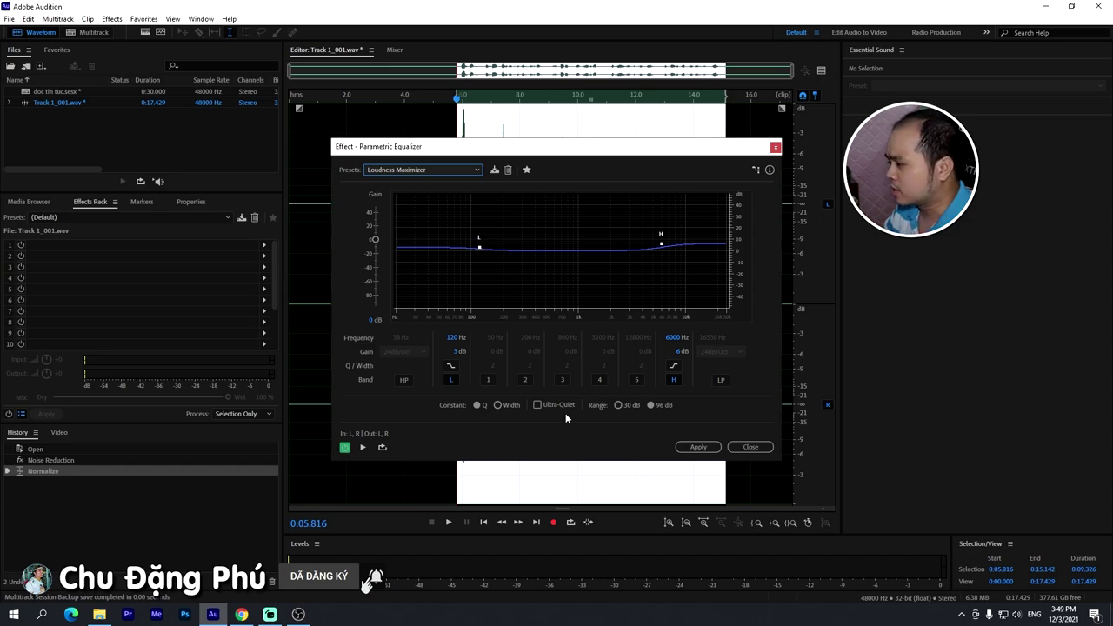
left_click(713, 448)
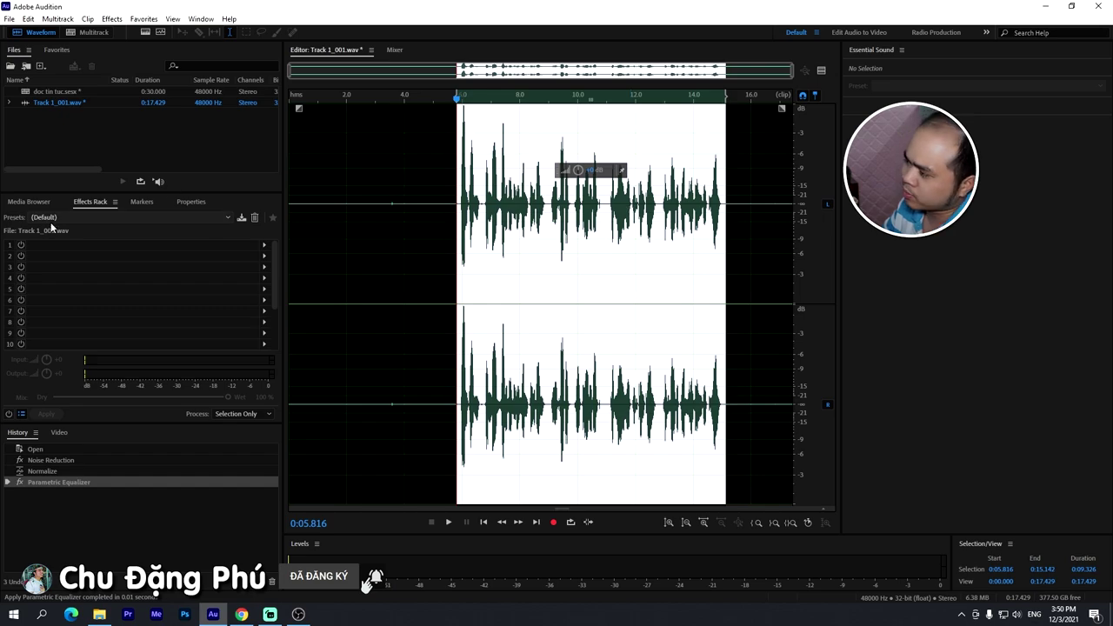
- Apply Dynamics Processing to the selected speech, with a 2:1 compressor above -20 dB and a 1.12:1 expander below -20 dB
left_click(118, 21)
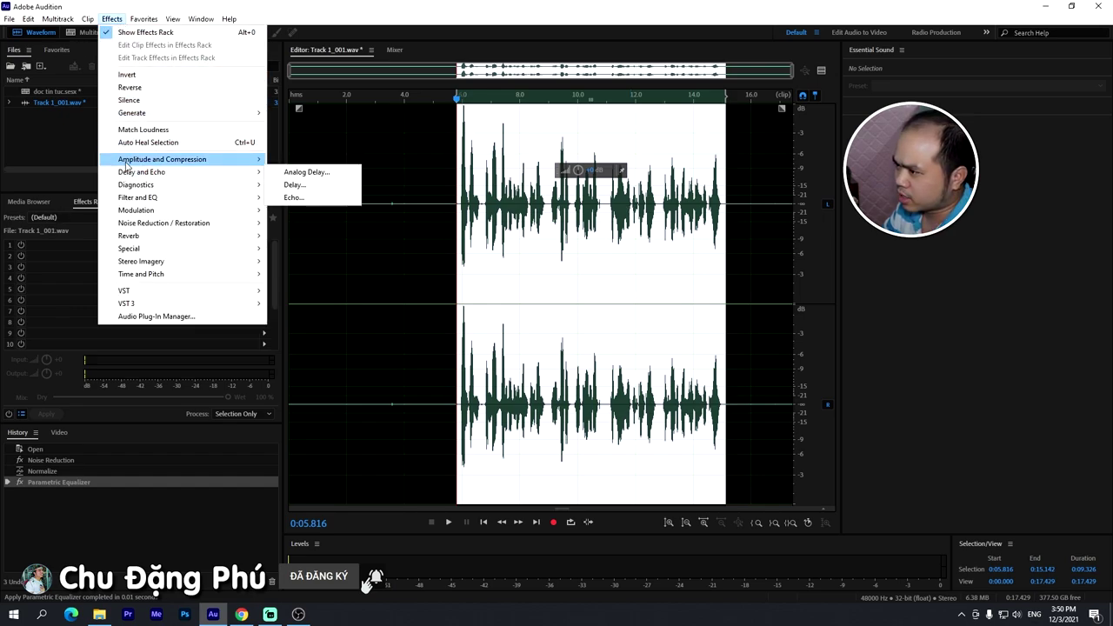
mouse_move(134, 163)
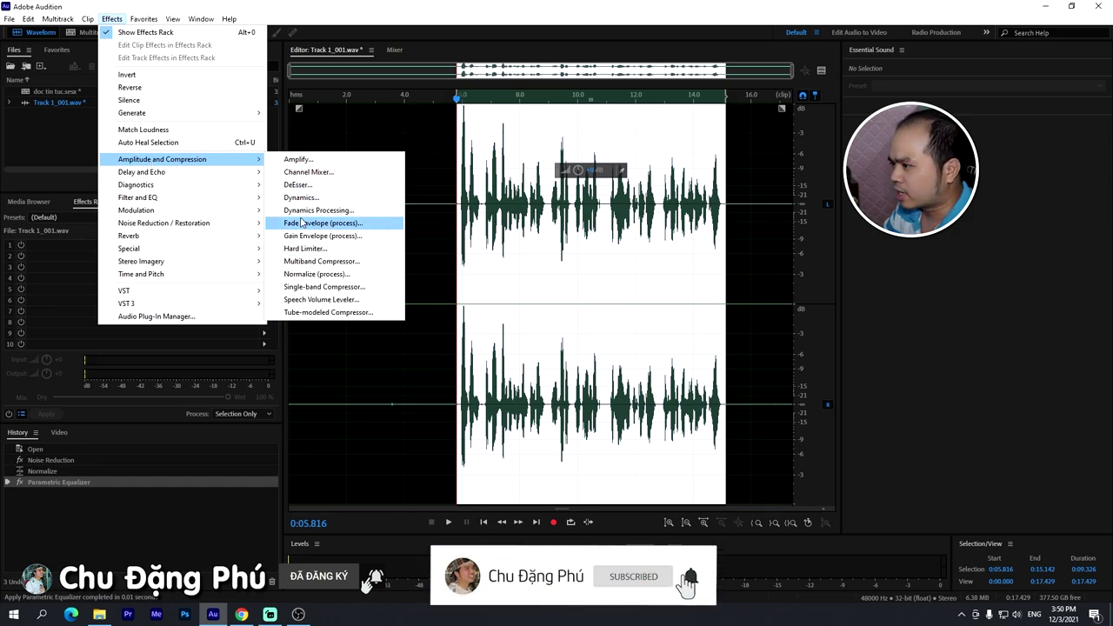
left_click(334, 214)
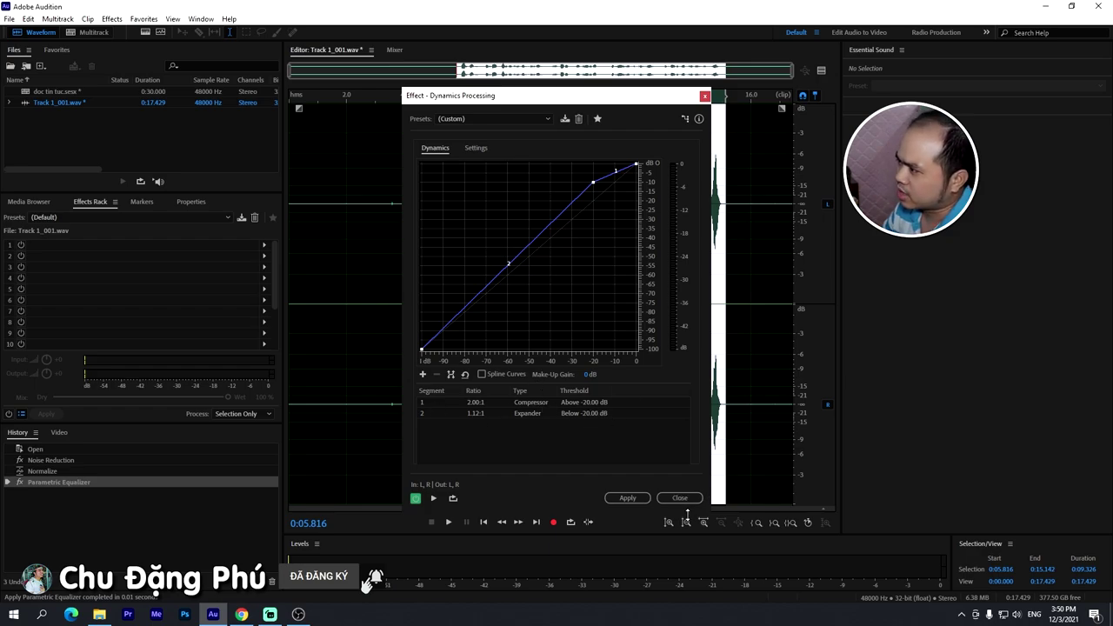
left_click(628, 498)
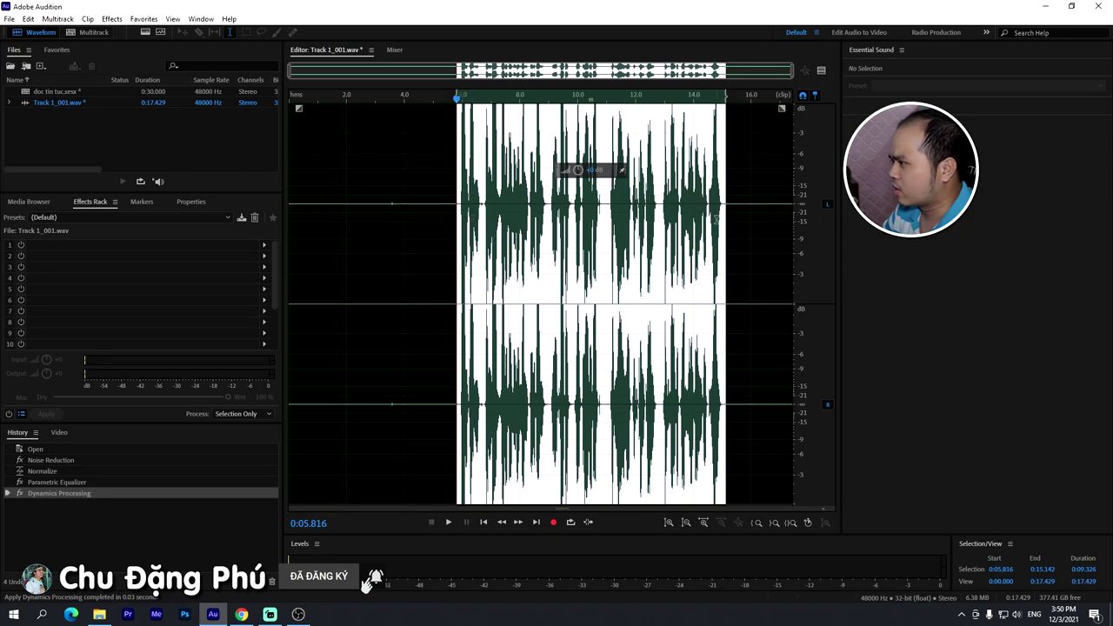
- Normalize the compressed speech selection to 95% again, with all channels treated equally
left_click(112, 19)
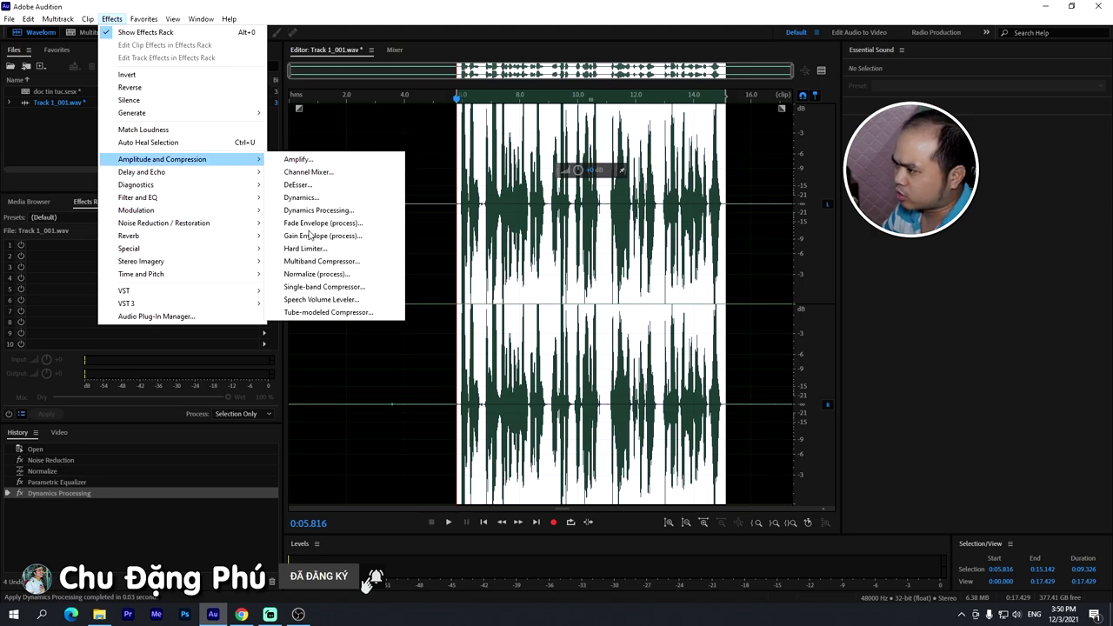
left_click(347, 275)
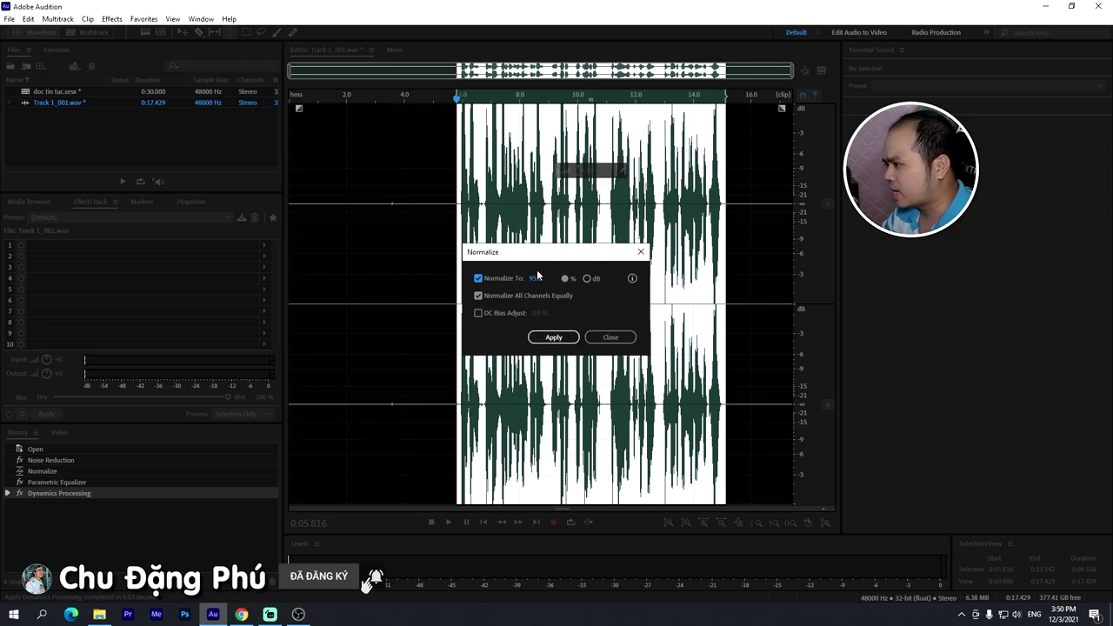
left_click(554, 339)
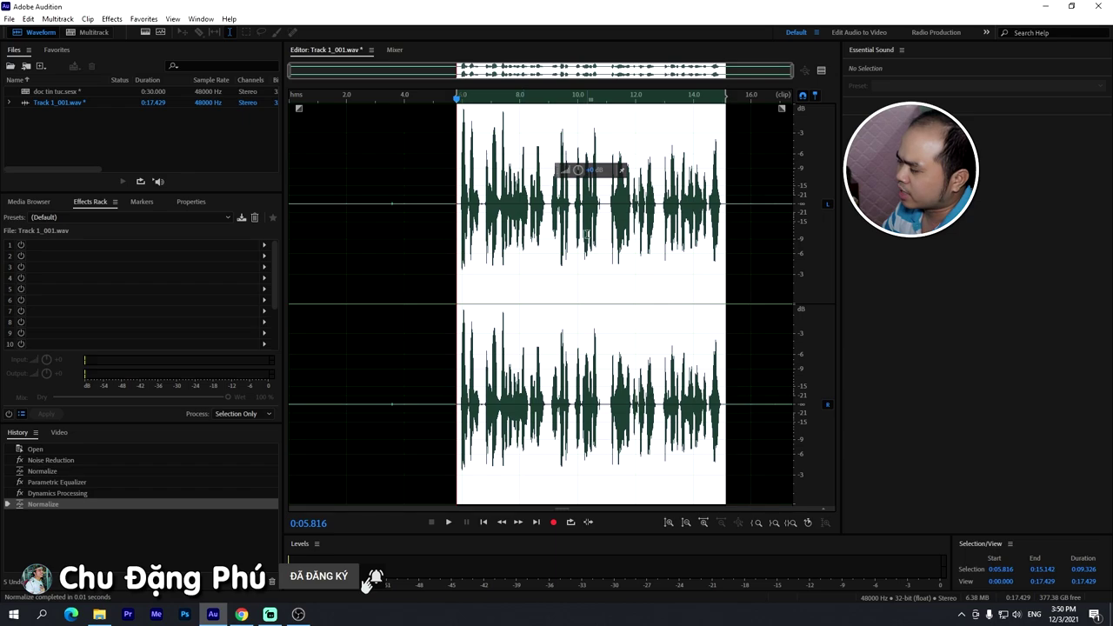
- Clear the selection and play back the processed speech from about 5.8 seconds to check its sound
left_click(445, 204)
left_click(456, 206)
key("space")
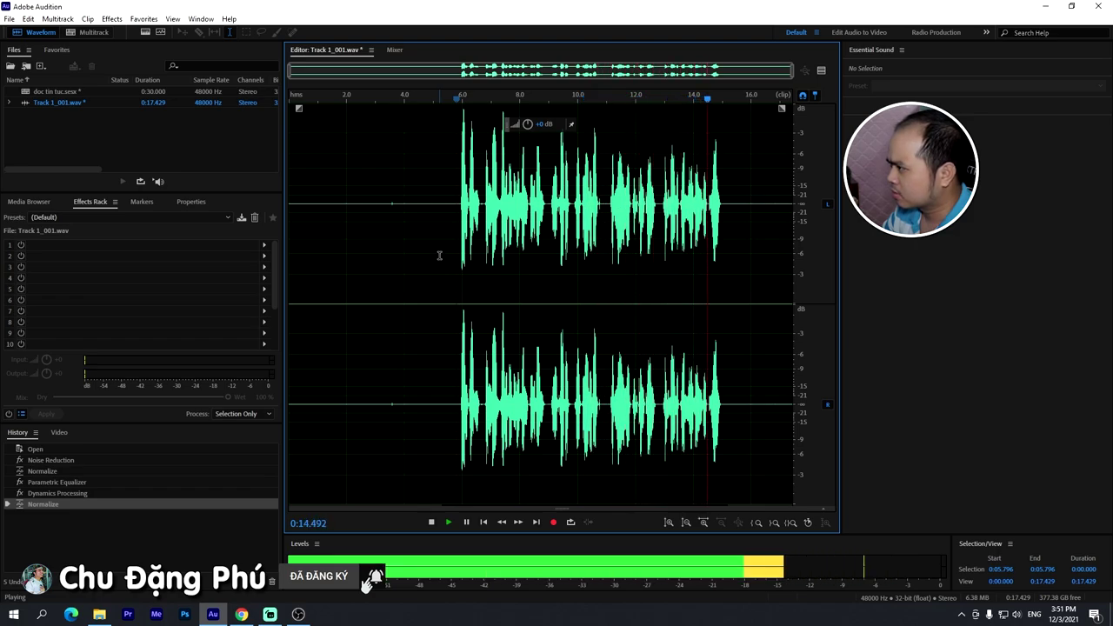
key("space")
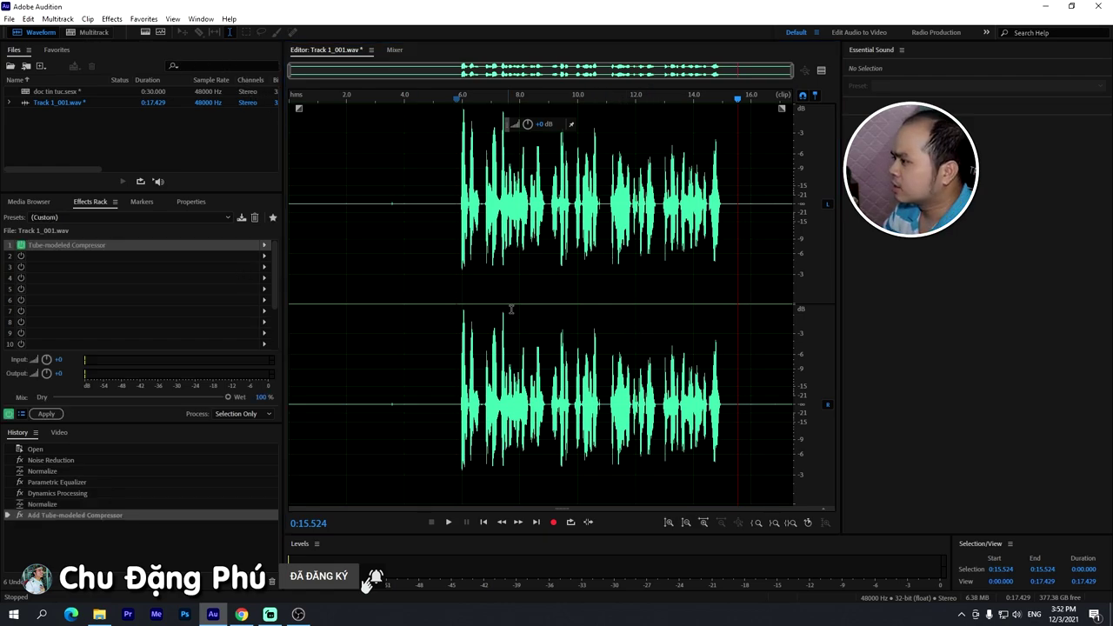
- Return to the multitrack session and export the selected clip as a Wave PCM mixdown named doc tin tuc_mixdown.wav
left_click(93, 32)
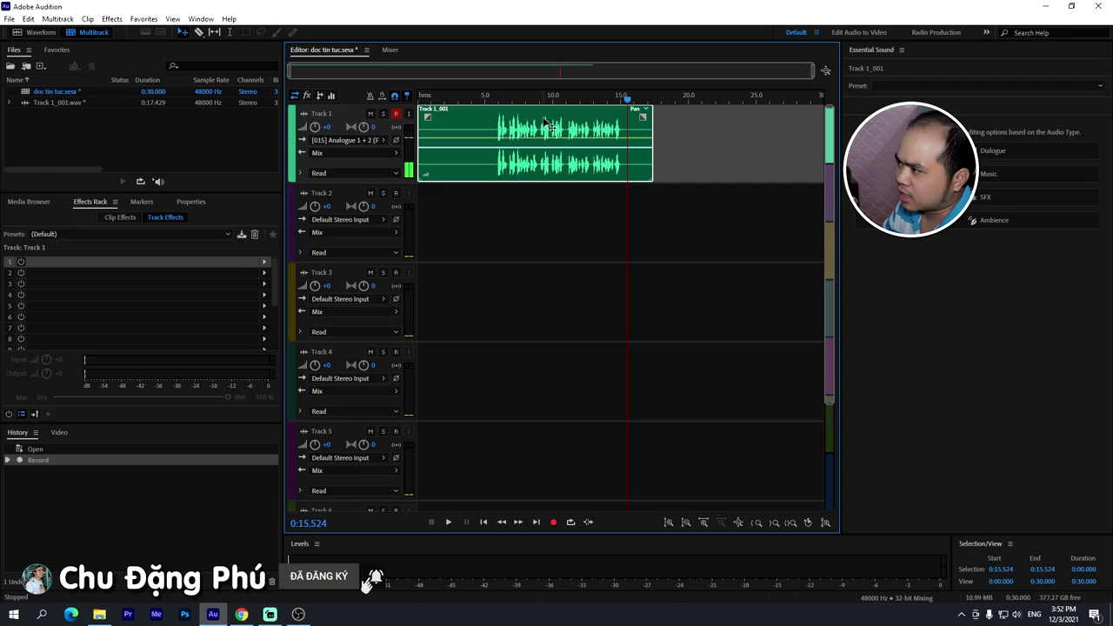
left_click(10, 20)
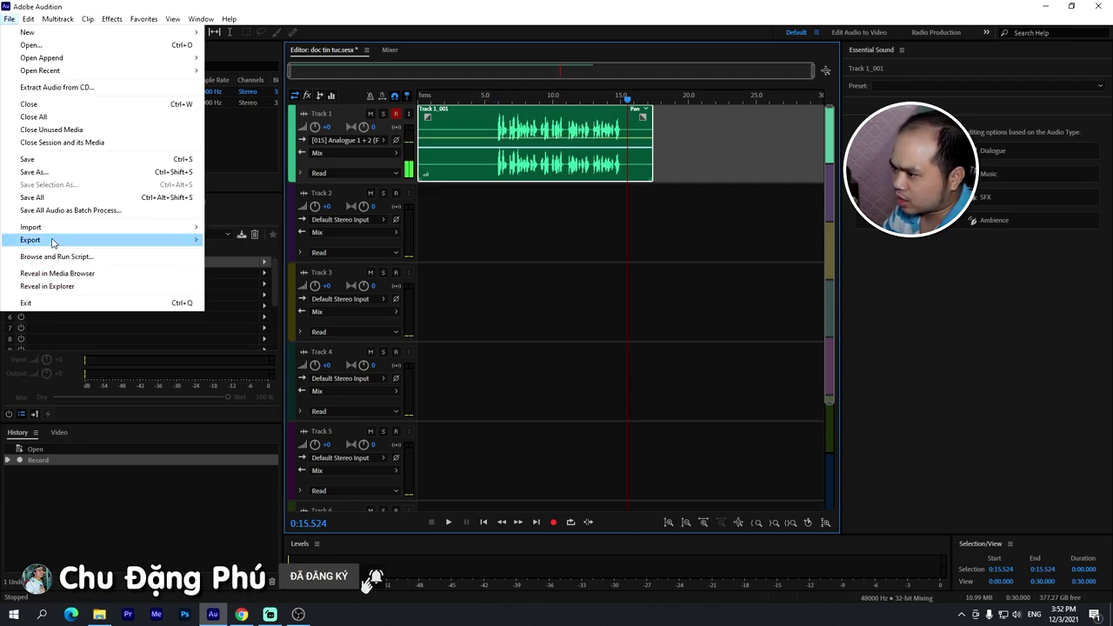
mouse_move(159, 244)
mouse_move(317, 300)
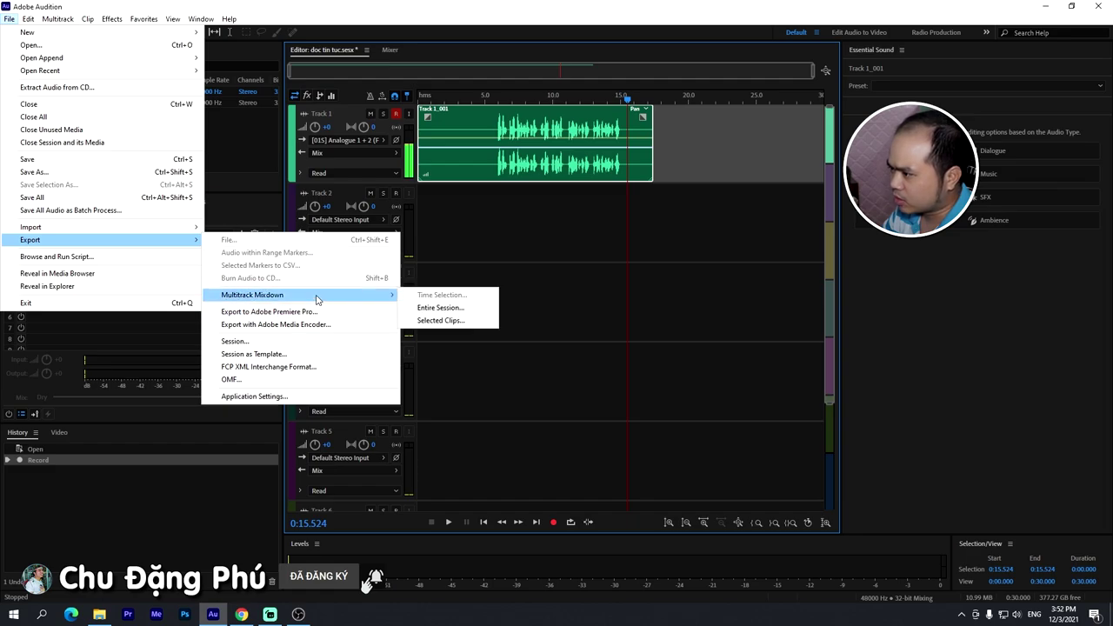
left_click(439, 322)
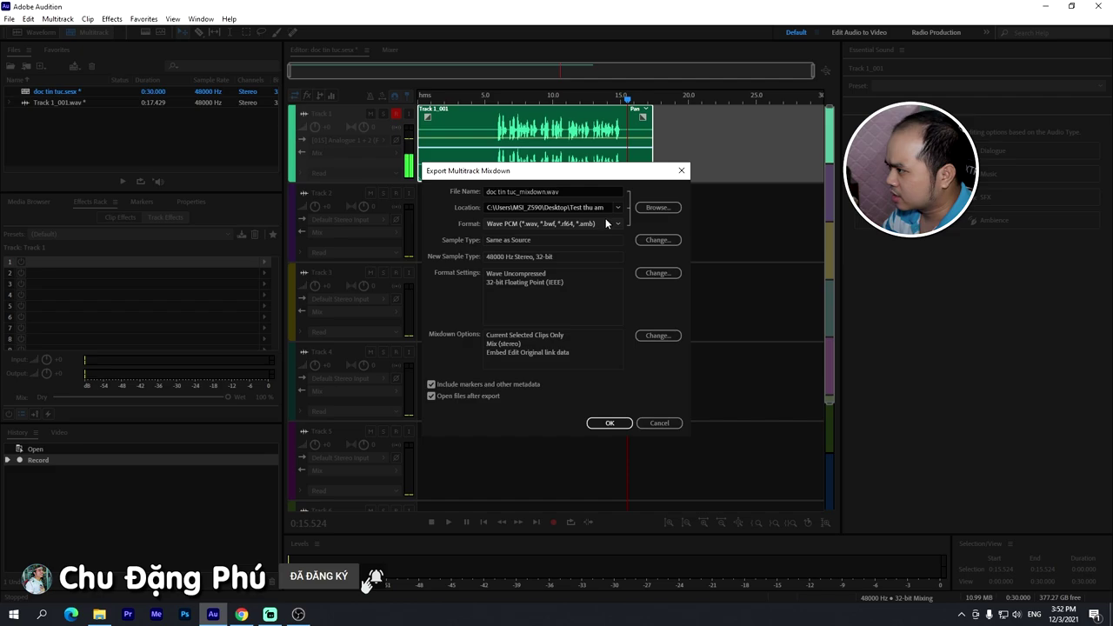
left_click(610, 422)
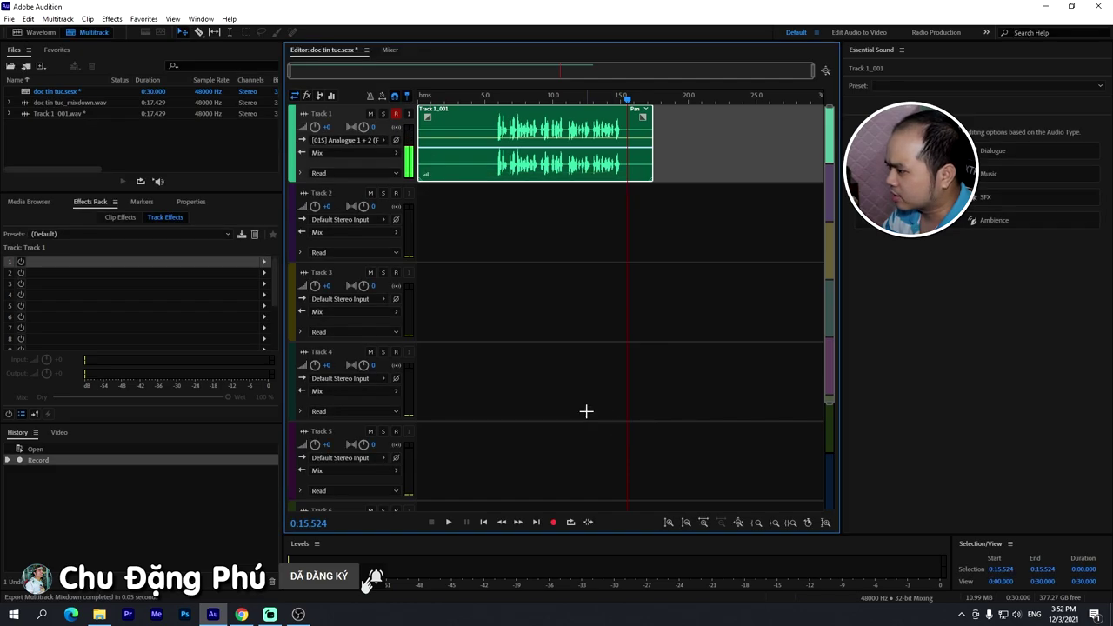